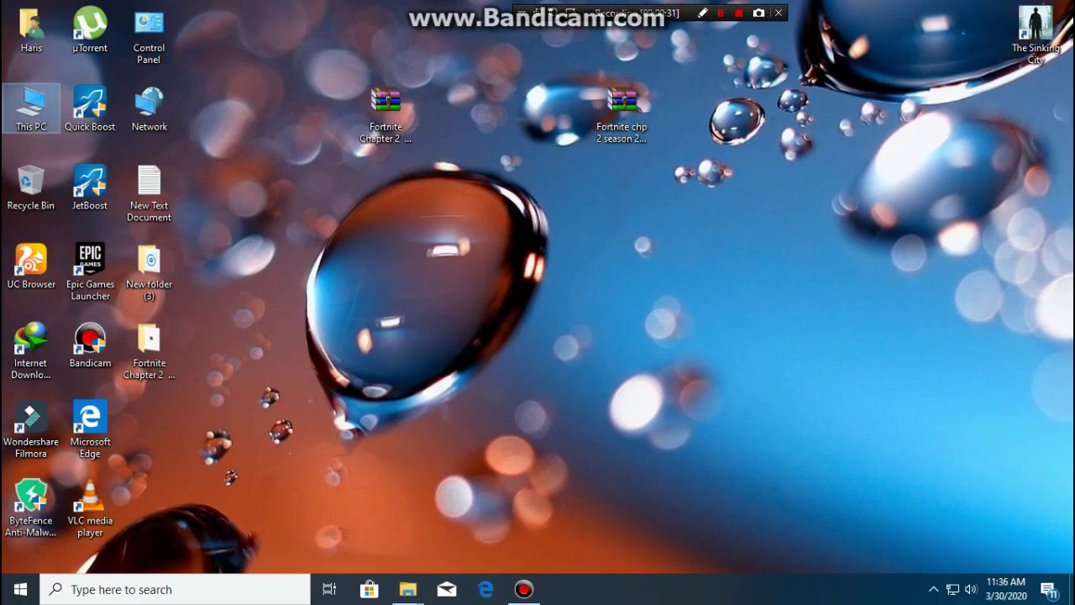
Open the Crashreport cilent folder at app data\local\fortnite\saved\config inside the user's profile folder on drive C.
{"action": "double_click", "coordinate": [31, 109]}
{"action": "double_click", "coordinate": [235, 220]}
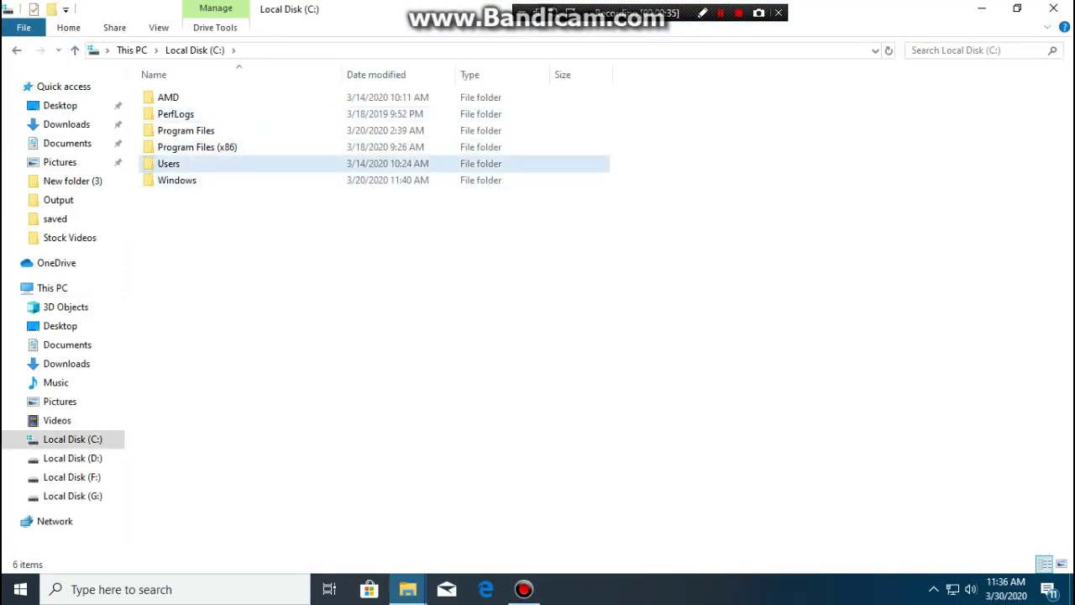
{"action": "double_click", "coordinate": [168, 163]}
{"action": "double_click", "coordinate": [168, 98]}
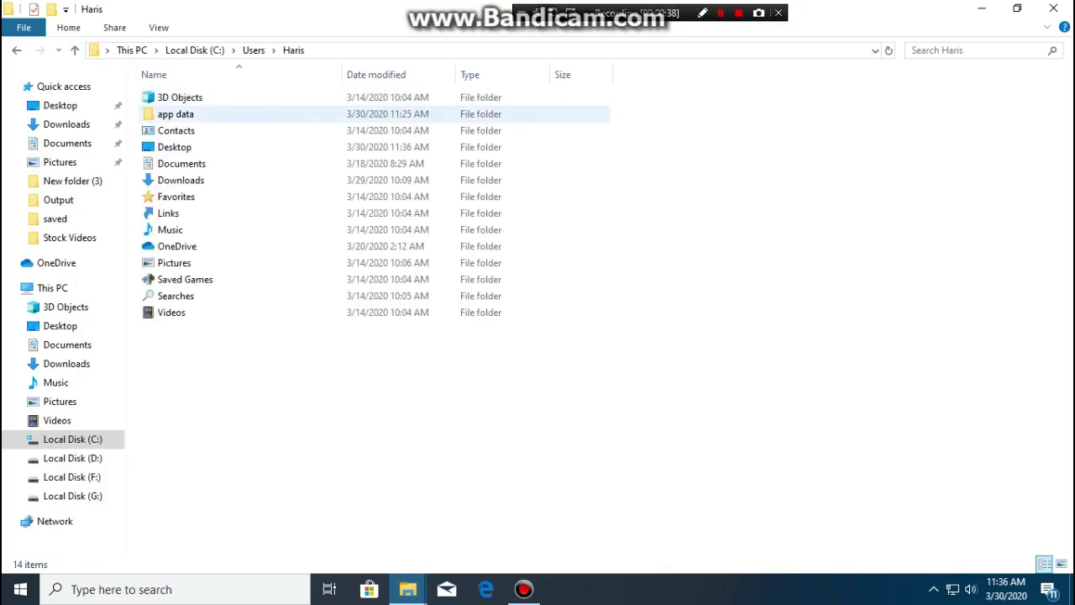
{"action": "double_click", "coordinate": [175, 114]}
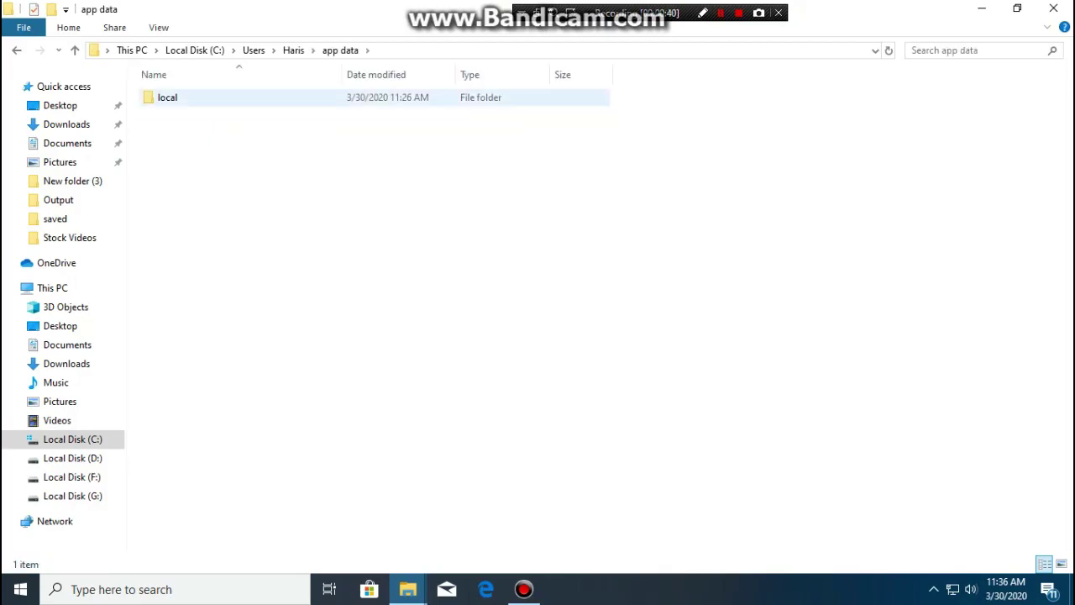
{"action": "double_click", "coordinate": [167, 97]}
{"action": "double_click", "coordinate": [168, 97]}
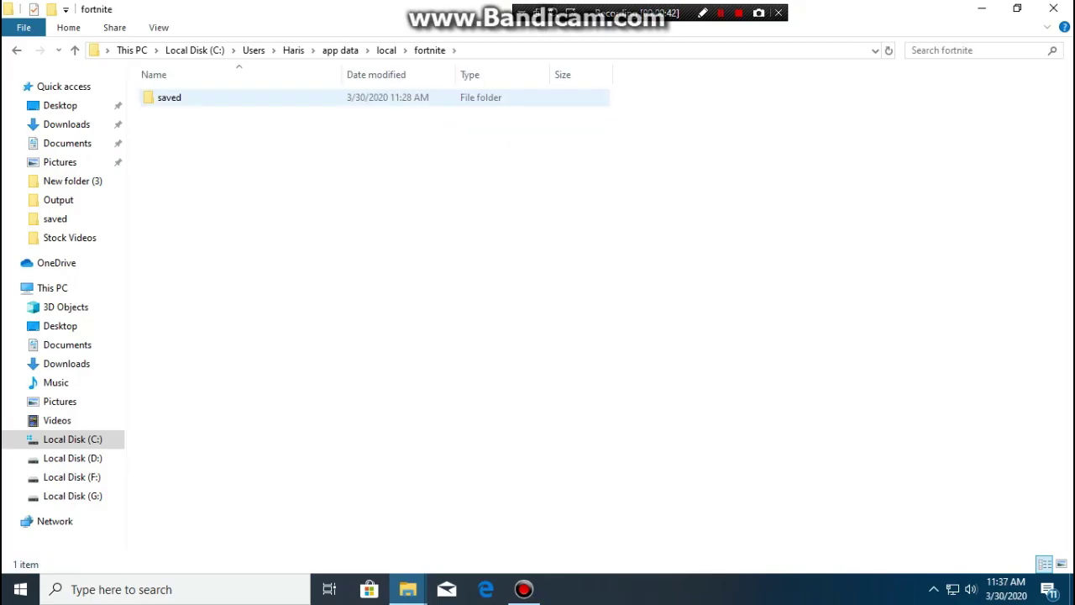
{"action": "double_click", "coordinate": [168, 97]}
{"action": "left_click", "coordinate": [172, 113]}
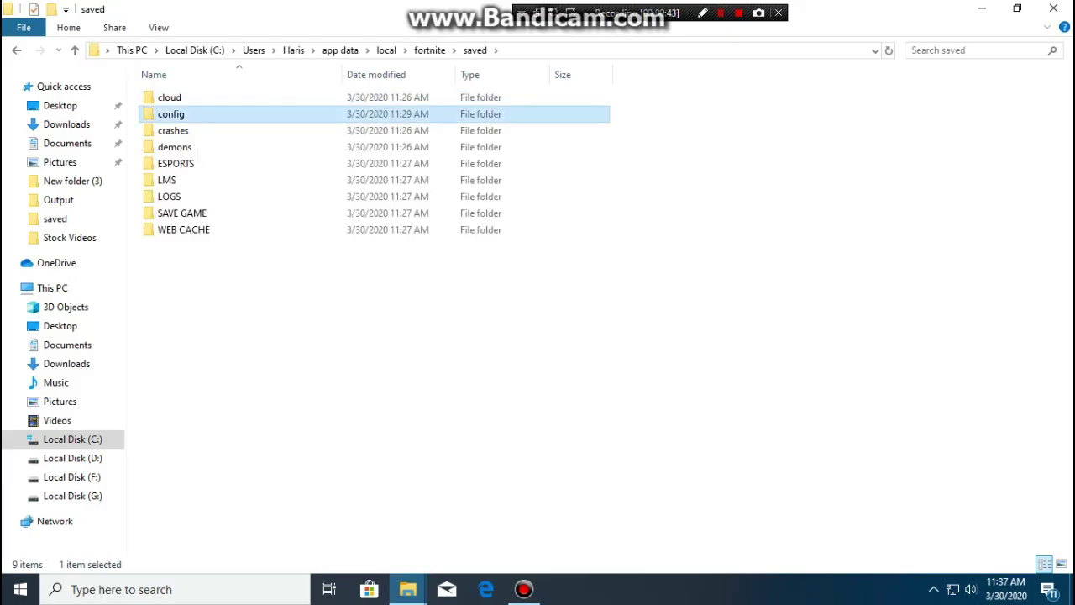
{"action": "double_click", "coordinate": [172, 113]}
{"action": "left_click", "coordinate": [194, 98]}
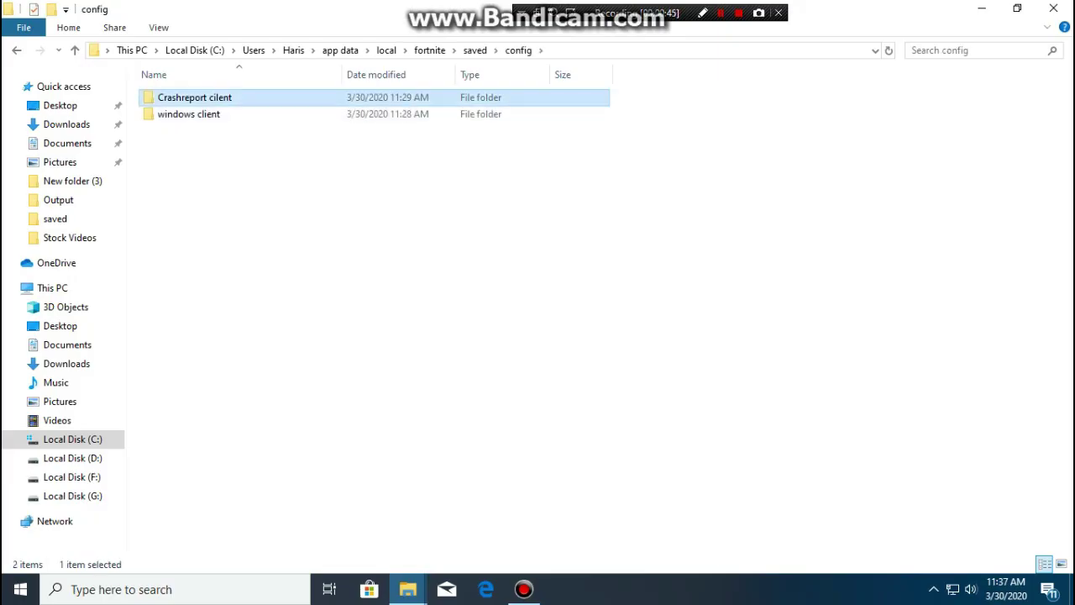
{"action": "double_click", "coordinate": [193, 97]}
Paste the already copied GameUserSettings file into the Crashreport cilent folder, replacing the existing one, and refresh the view.
{"action": "right_click", "coordinate": [265, 164]}
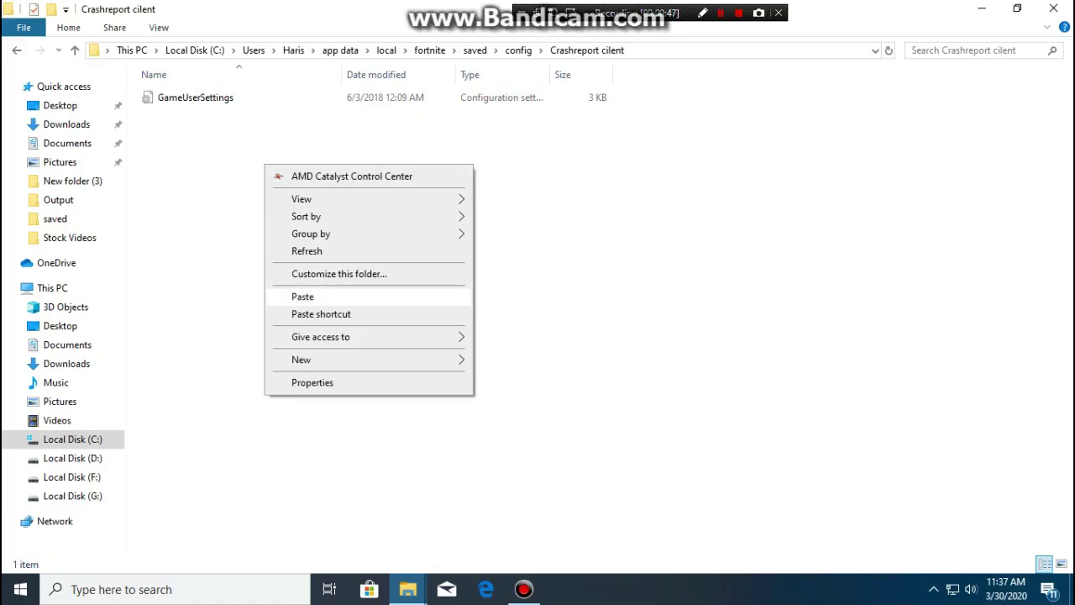
{"action": "left_click", "coordinate": [303, 296]}
{"action": "left_click", "coordinate": [496, 184]}
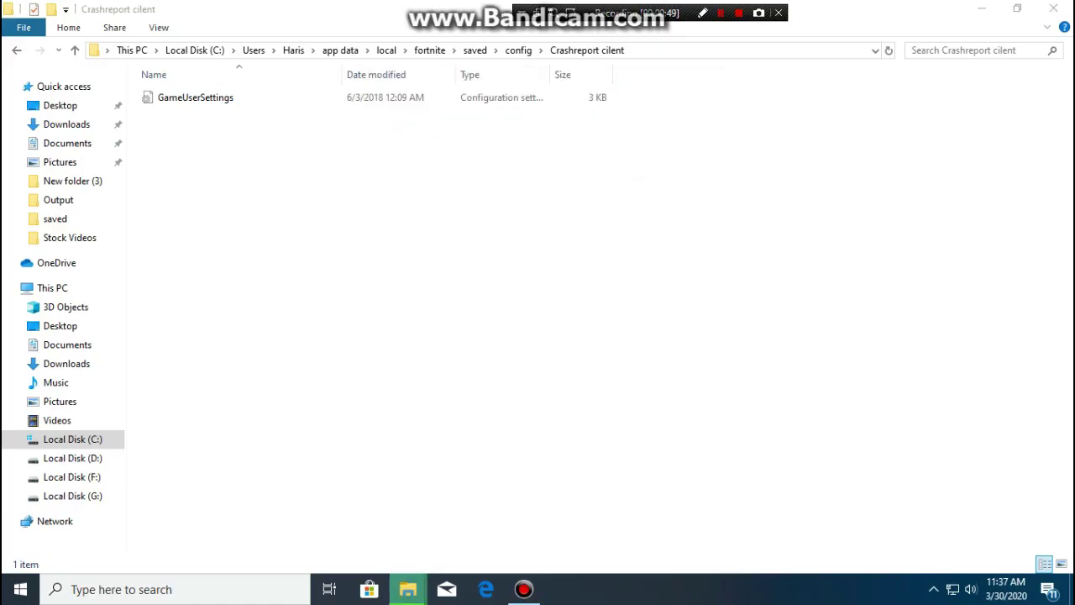
{"action": "right_click", "coordinate": [472, 175]}
{"action": "left_click", "coordinate": [513, 260]}
Open the Fps Pack By Cpus folder within FPS PACKS of the desktop folder Fortnite Chapter 2 season 2 Texture Pack!
{"action": "key", "text": "super+d"}
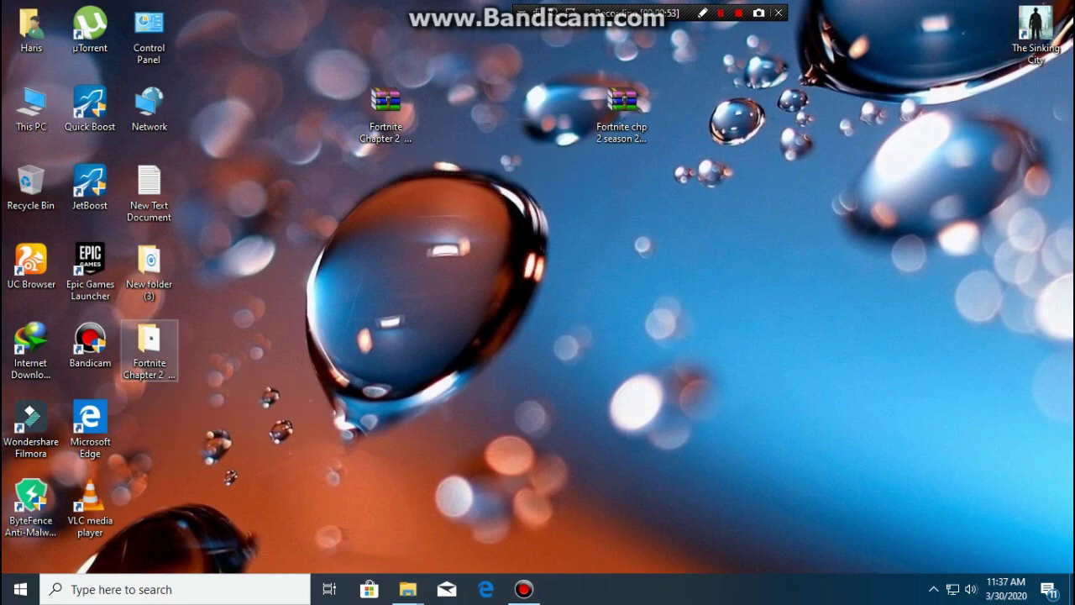
{"action": "double_click", "coordinate": [148, 344]}
{"action": "double_click", "coordinate": [184, 97]}
{"action": "left_click", "coordinate": [185, 97]}
{"action": "double_click", "coordinate": [193, 98]}
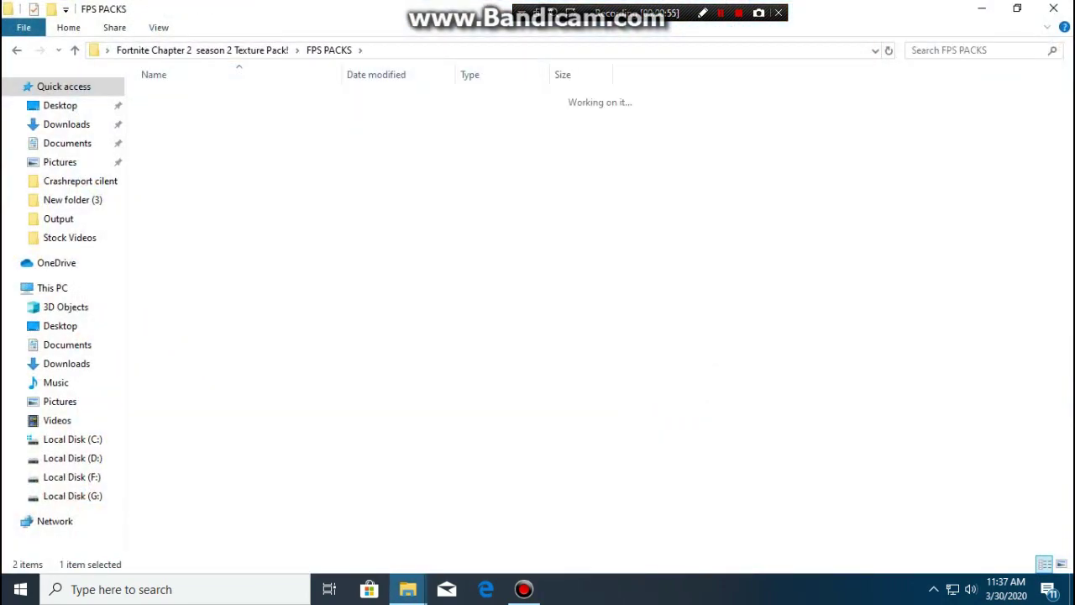
Copy the GameUserSettings file from the CORE i3 Series folder and minimize the window.
{"action": "left_click", "coordinate": [187, 114]}
{"action": "left_click", "coordinate": [187, 131]}
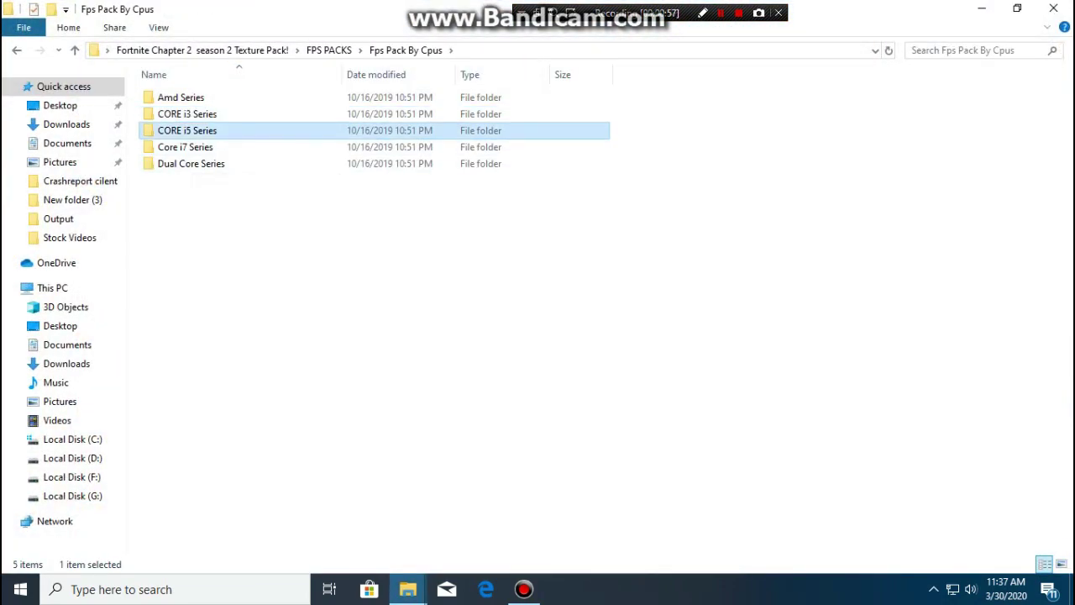
{"action": "left_click", "coordinate": [188, 147]}
{"action": "left_click", "coordinate": [190, 163]}
{"action": "left_click", "coordinate": [188, 114]}
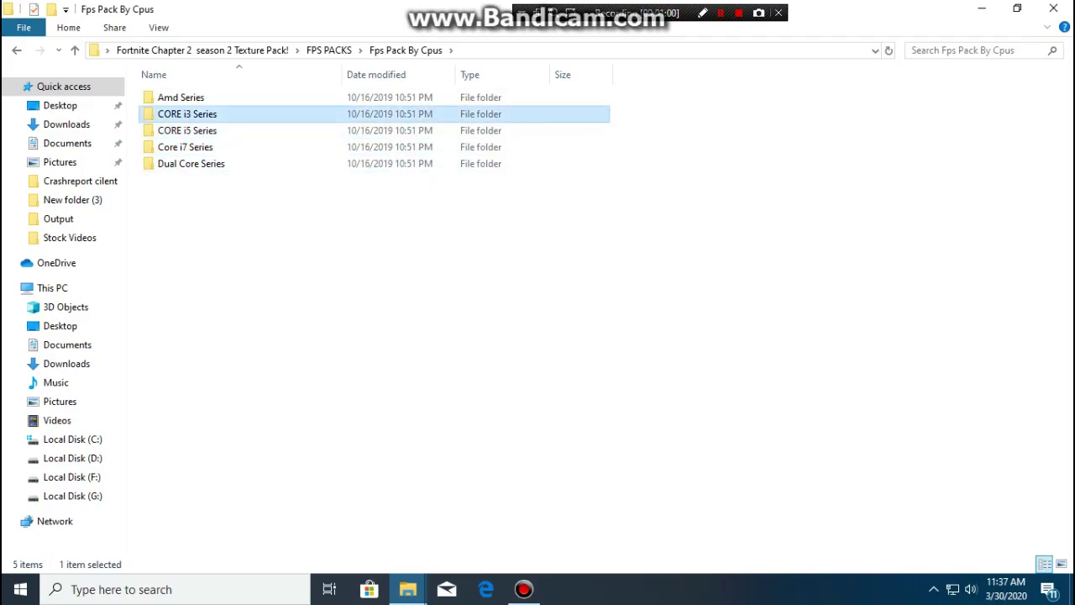
{"action": "double_click", "coordinate": [186, 114]}
{"action": "right_click", "coordinate": [195, 98]}
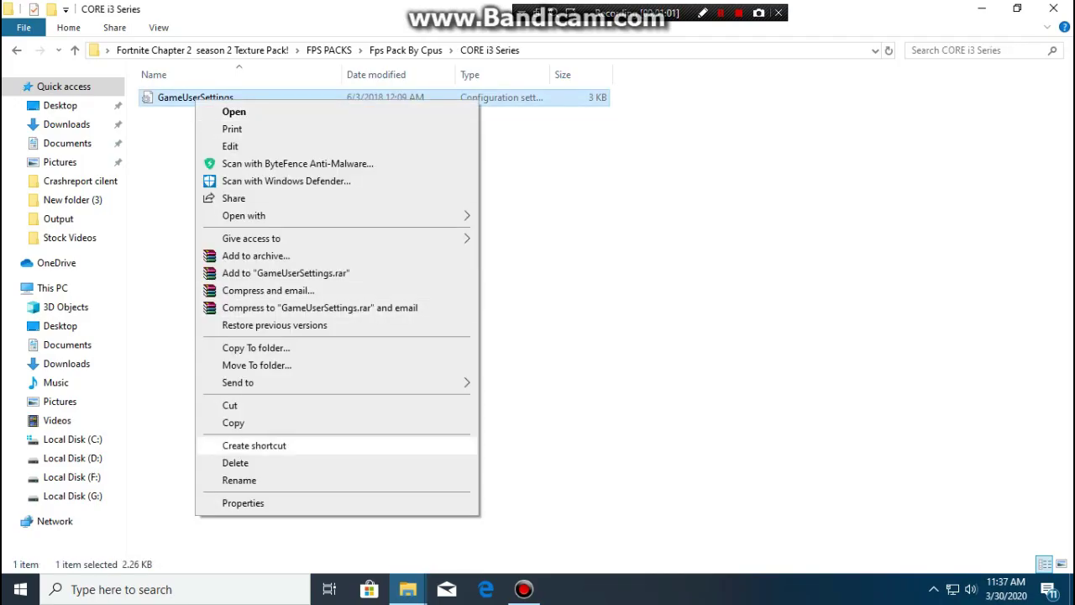
{"action": "left_click", "coordinate": [232, 423]}
{"action": "right_click", "coordinate": [568, 179]}
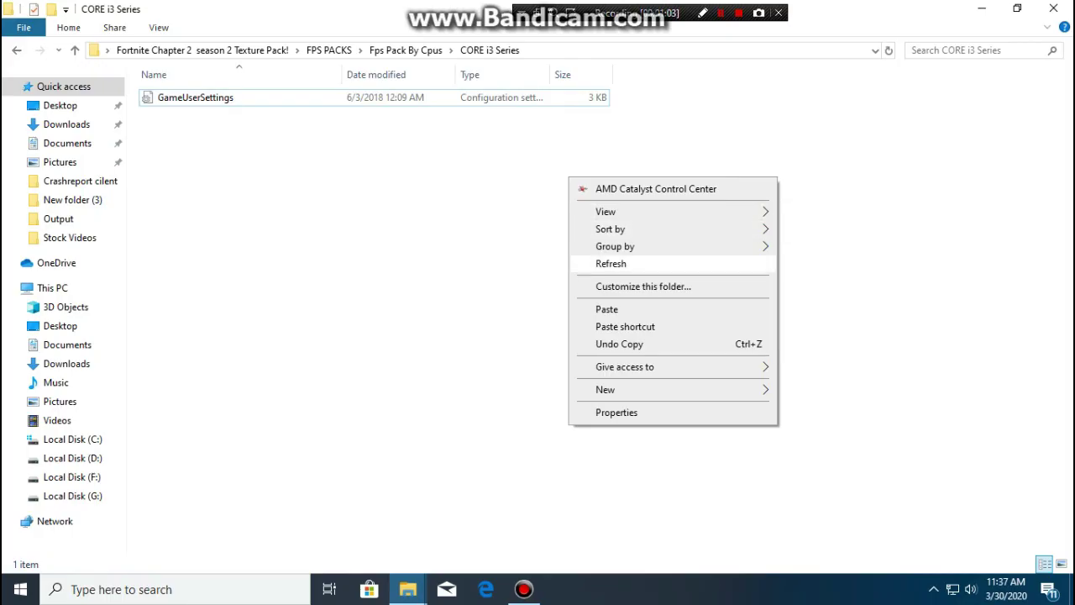
{"action": "left_click", "coordinate": [610, 263]}
{"action": "left_click", "coordinate": [981, 9]}
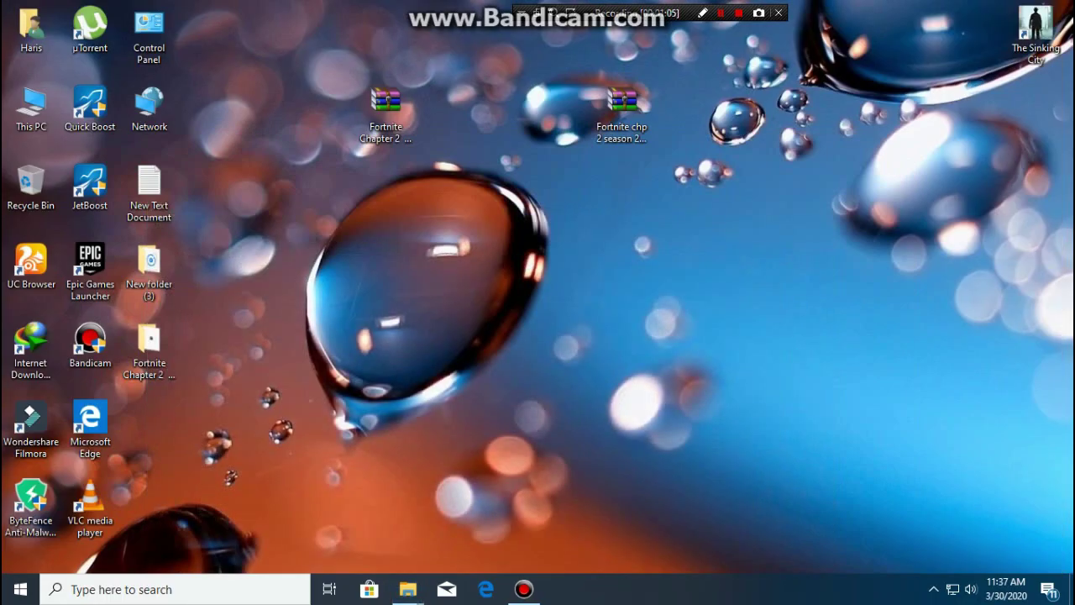
From the desktop, navigate through drive C and the user's profile to app data\local\fortnite\saved\config\Crashreport cilent.
{"action": "mouse_move", "coordinate": [407, 589]}
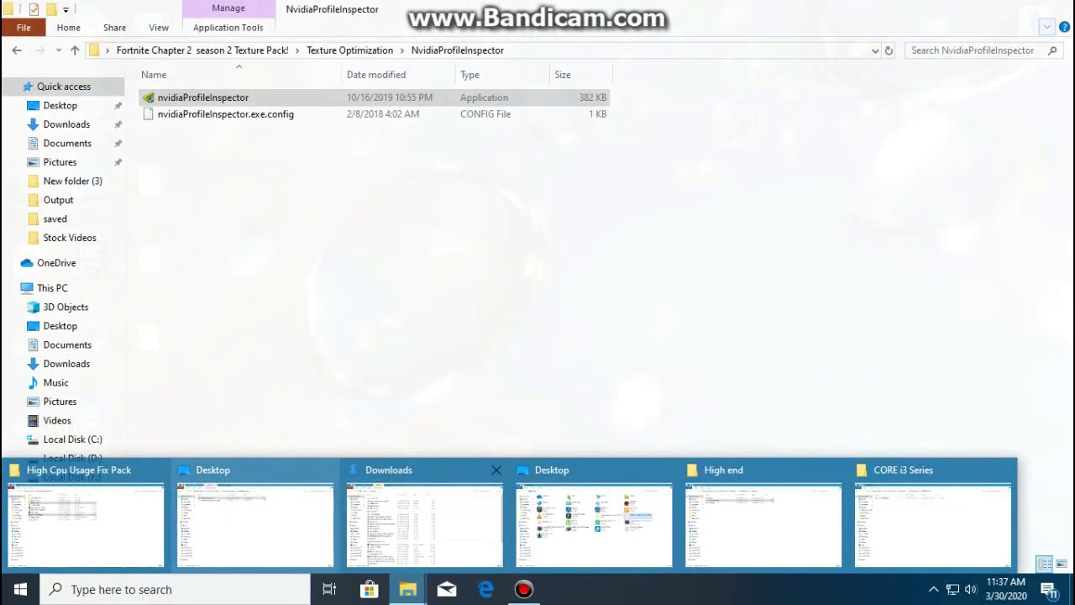
{"action": "right_click", "coordinate": [720, 589]}
{"action": "left_click", "coordinate": [783, 482]}
{"action": "double_click", "coordinate": [31, 109]}
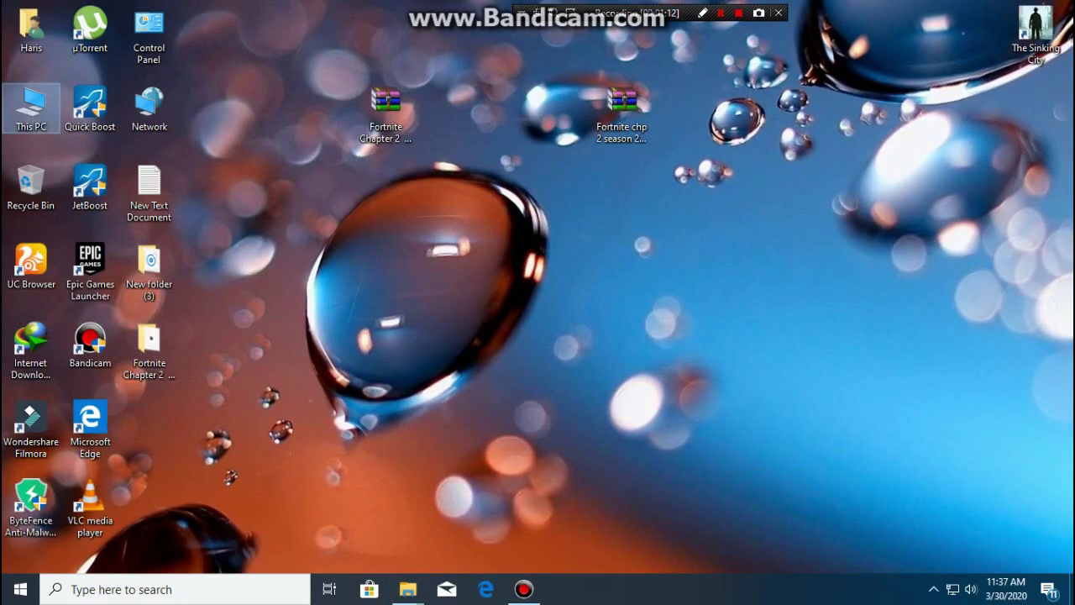
{"action": "double_click", "coordinate": [236, 220]}
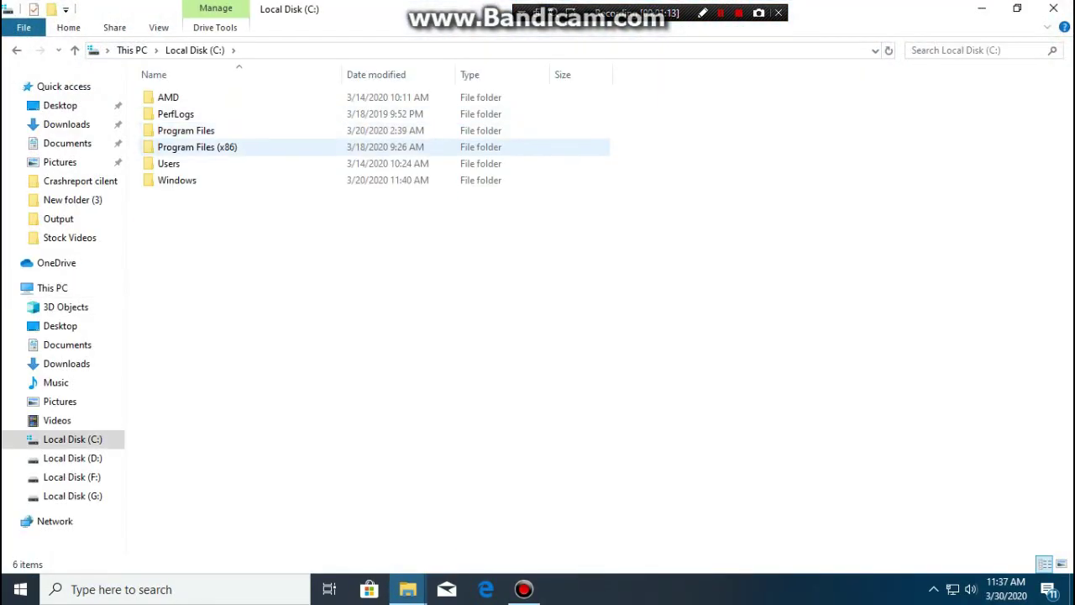
{"action": "double_click", "coordinate": [169, 163]}
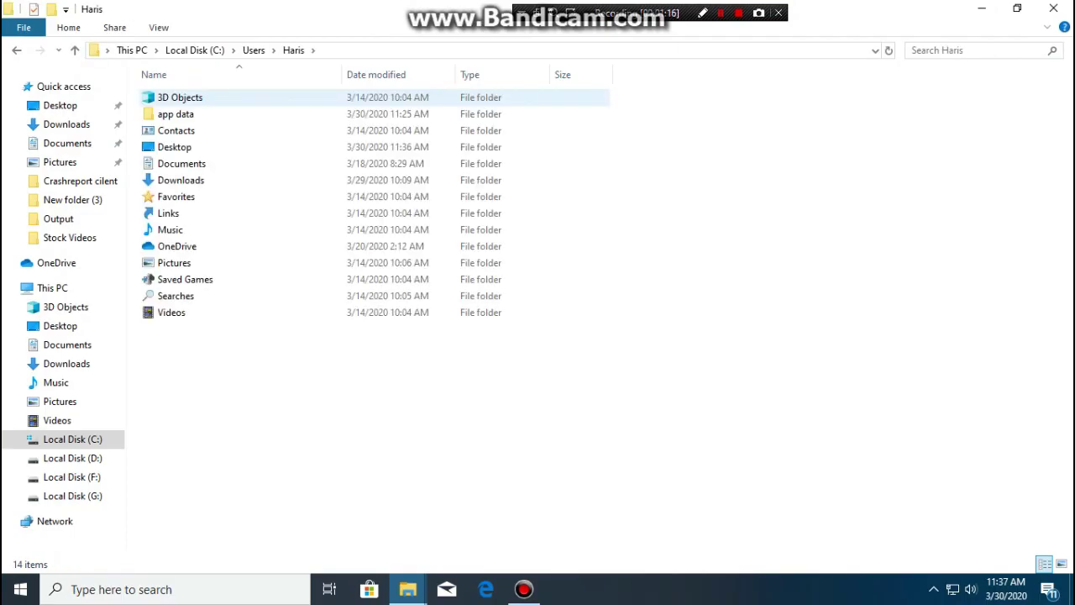
{"action": "double_click", "coordinate": [177, 115]}
{"action": "double_click", "coordinate": [173, 97]}
{"action": "left_click", "coordinate": [173, 98]}
{"action": "double_click", "coordinate": [172, 97]}
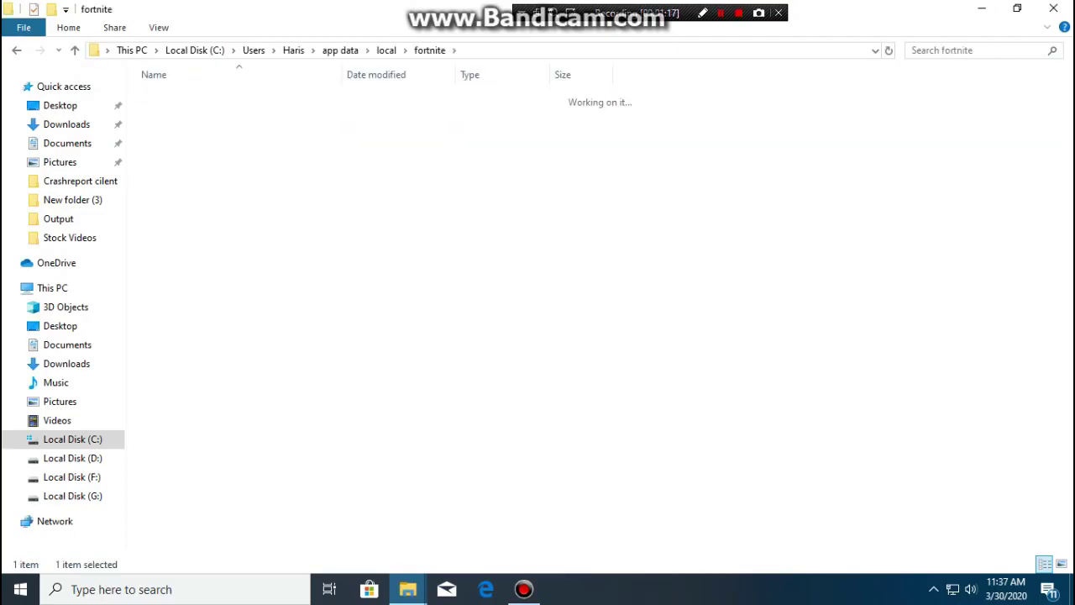
{"action": "double_click", "coordinate": [173, 97]}
{"action": "double_click", "coordinate": [172, 114]}
{"action": "double_click", "coordinate": [172, 97]}
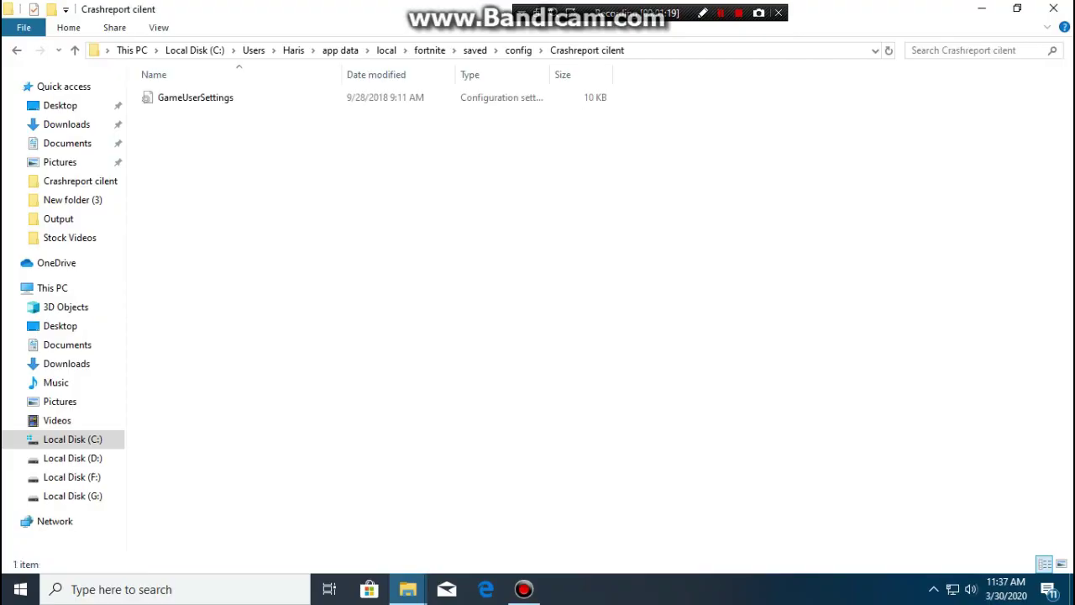
Paste the CORE i3 GameUserSettings file into Crashreport cilent, replacing the existing file, and return to the desktop.
{"action": "right_click", "coordinate": [530, 171]}
{"action": "left_click", "coordinate": [568, 303]}
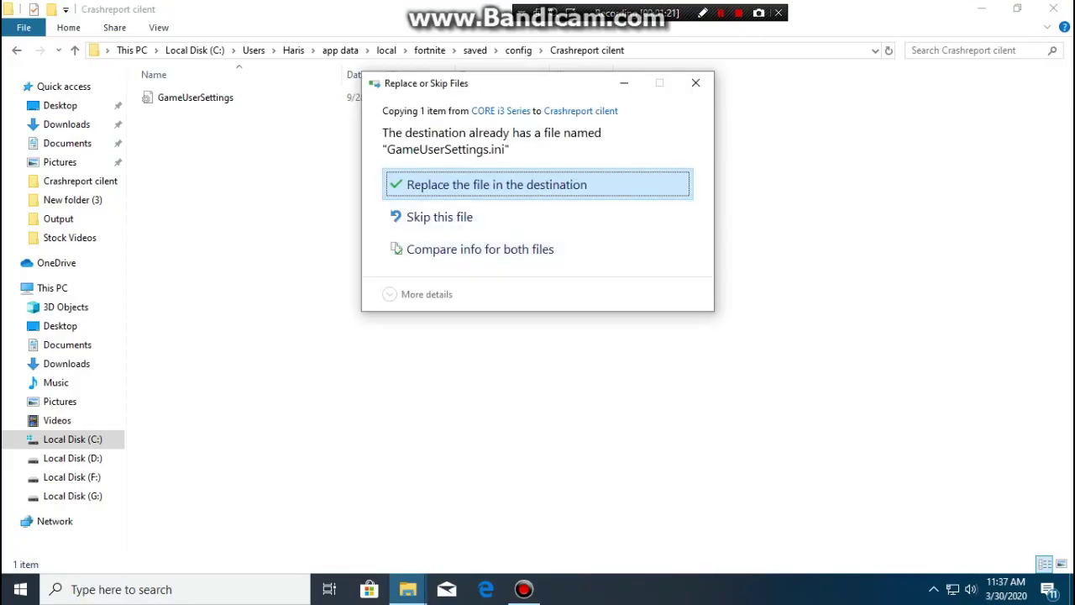
{"action": "left_click", "coordinate": [497, 184]}
{"action": "left_click", "coordinate": [981, 8]}
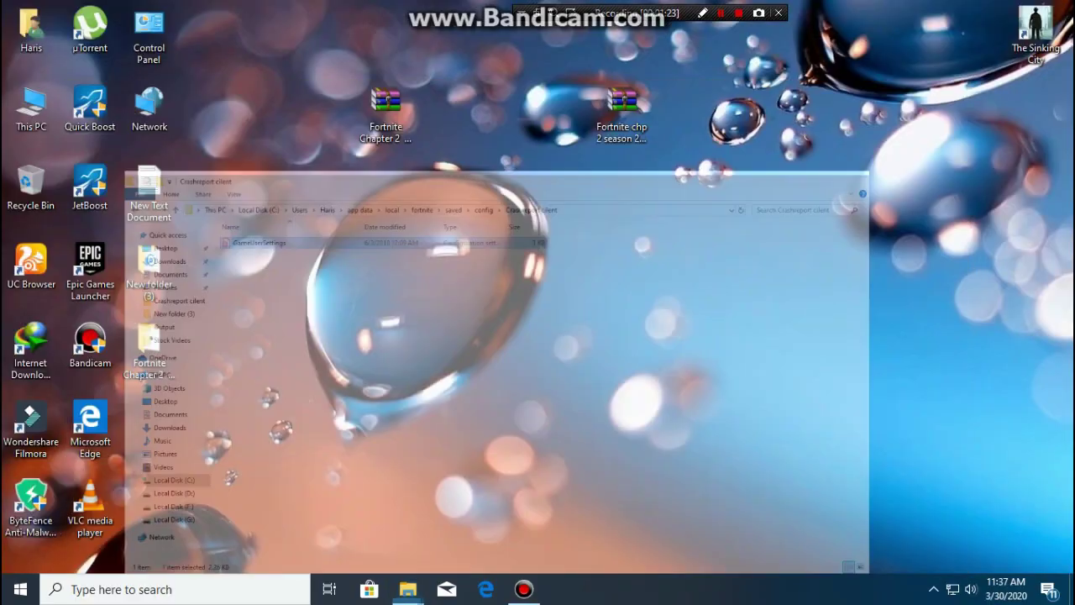
{"action": "right_click", "coordinate": [431, 216]}
{"action": "left_click", "coordinate": [457, 288]}
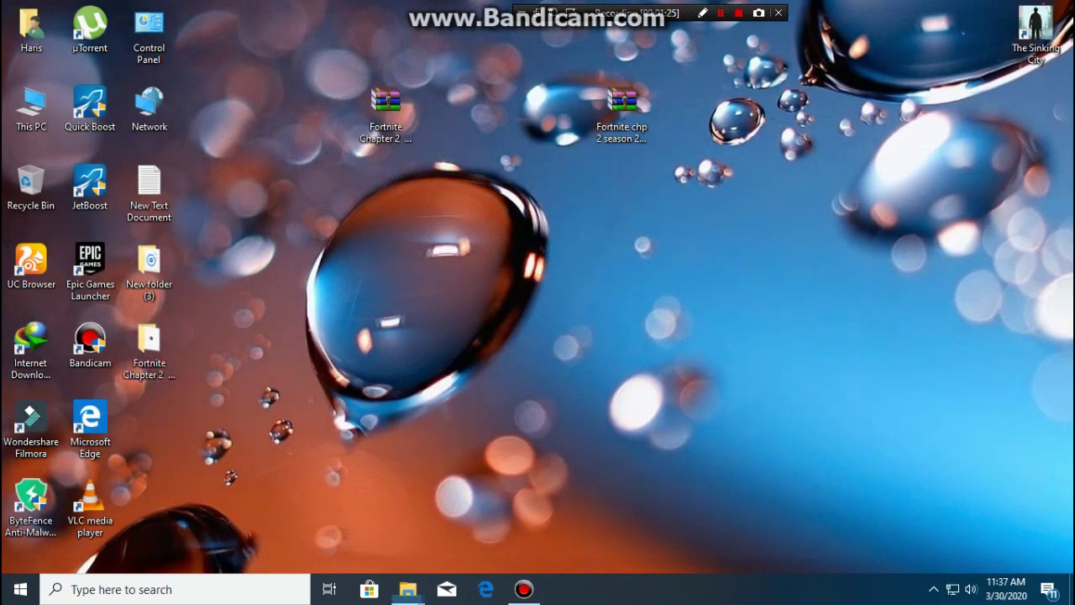
Look into the Normal Fps Pack folder within FPS PACKS and go back to the texture pack's main folder.
{"action": "double_click", "coordinate": [148, 346]}
{"action": "double_click", "coordinate": [195, 98]}
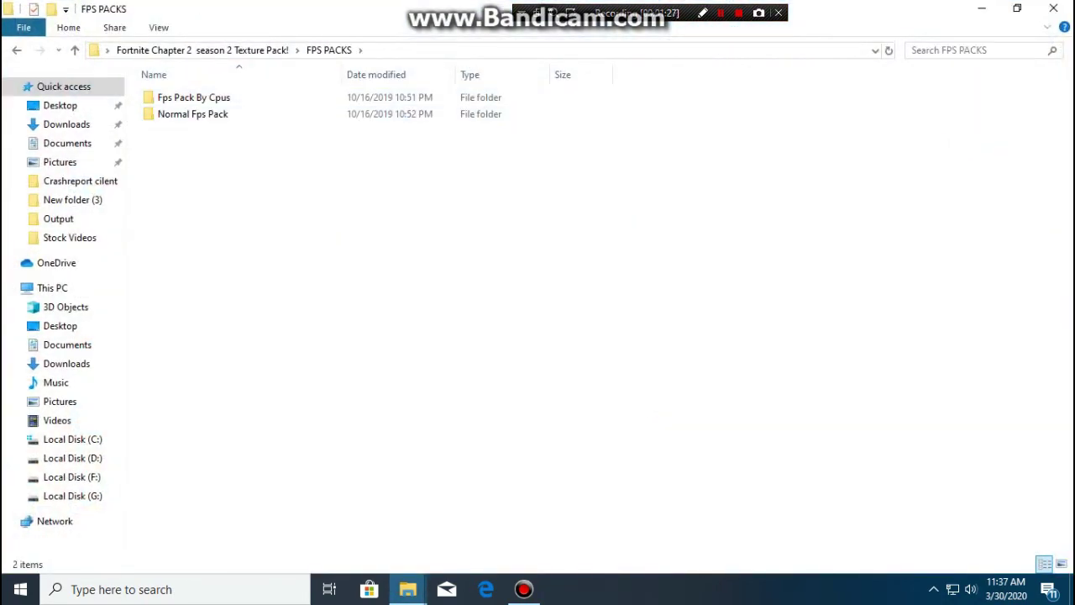
{"action": "double_click", "coordinate": [193, 114]}
{"action": "key", "text": "BackSpace"}
{"action": "key", "text": "BackSpace"}
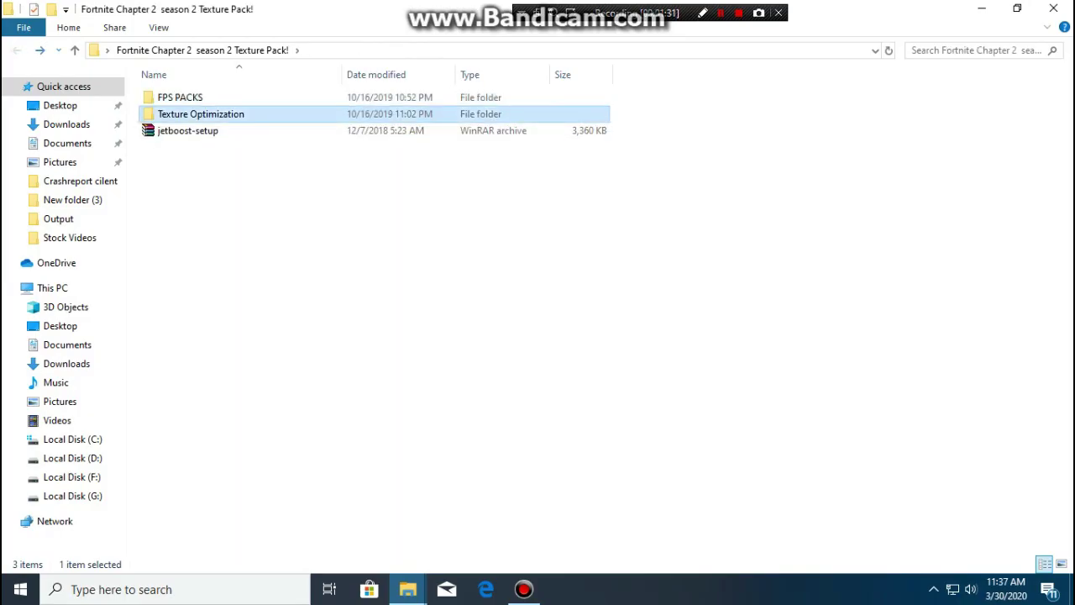
Open the Fullscreen Fix folder within Texture Optimization and select the fullscreenfix registry file.
{"action": "double_click", "coordinate": [201, 114]}
{"action": "right_click", "coordinate": [632, 265]}
{"action": "left_click", "coordinate": [674, 352]}
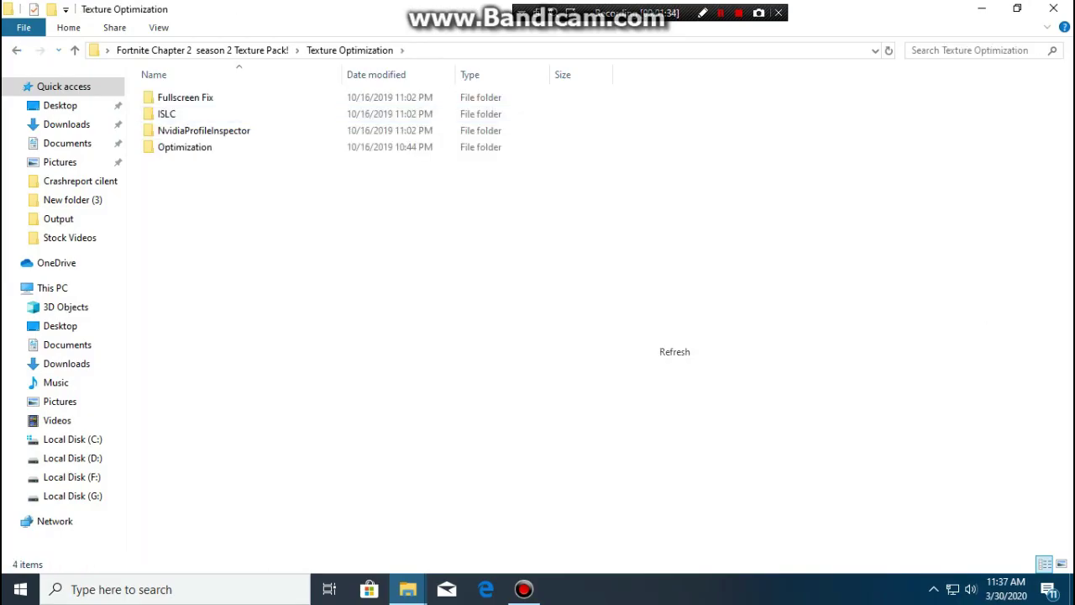
{"action": "key", "text": "Down"}
{"action": "key", "text": "Return"}
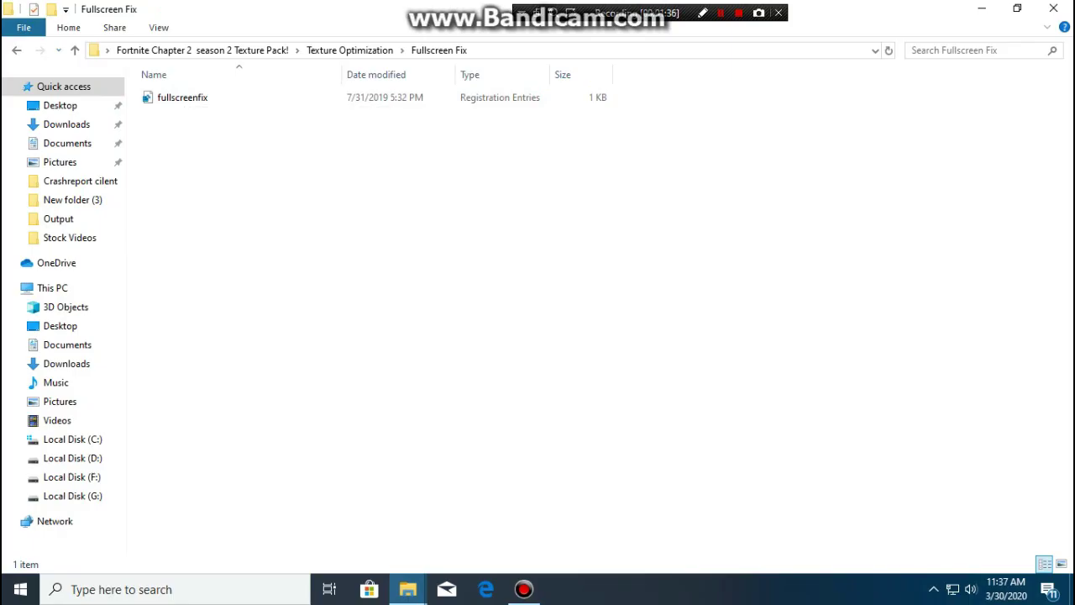
{"action": "key", "text": "Down"}
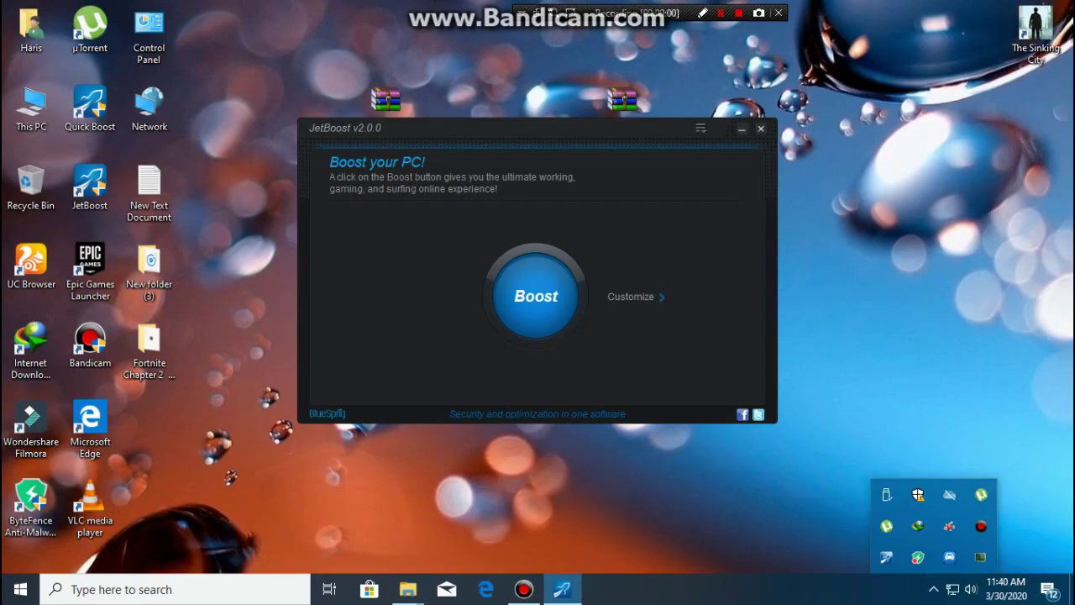
Boost the PC with JetBoost, restore it to its previous state, and close the µTorrent window.
{"action": "left_click", "coordinate": [536, 296]}
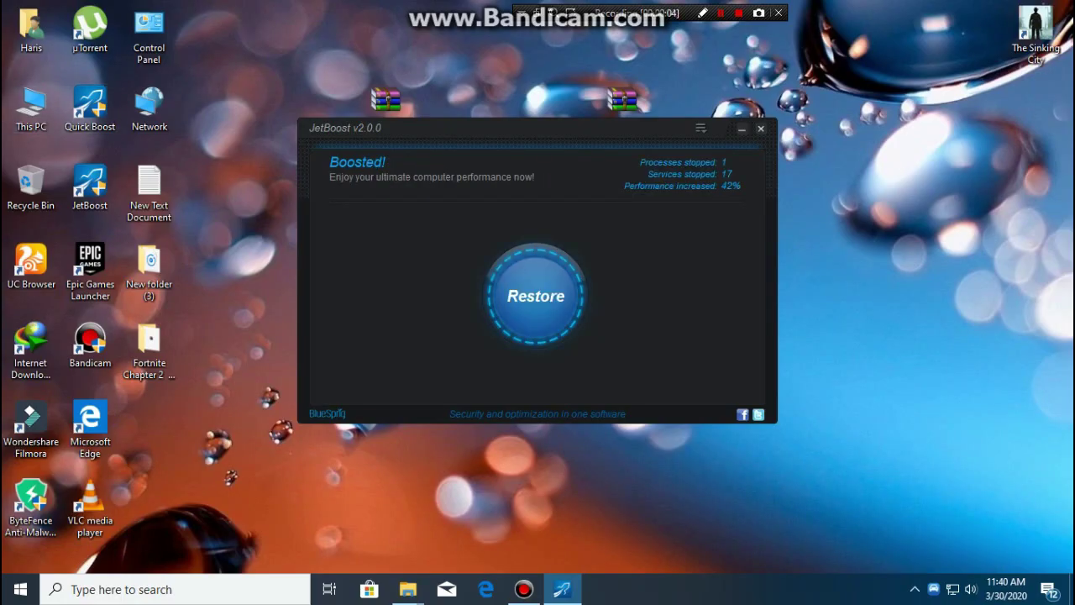
{"action": "left_click", "coordinate": [536, 295]}
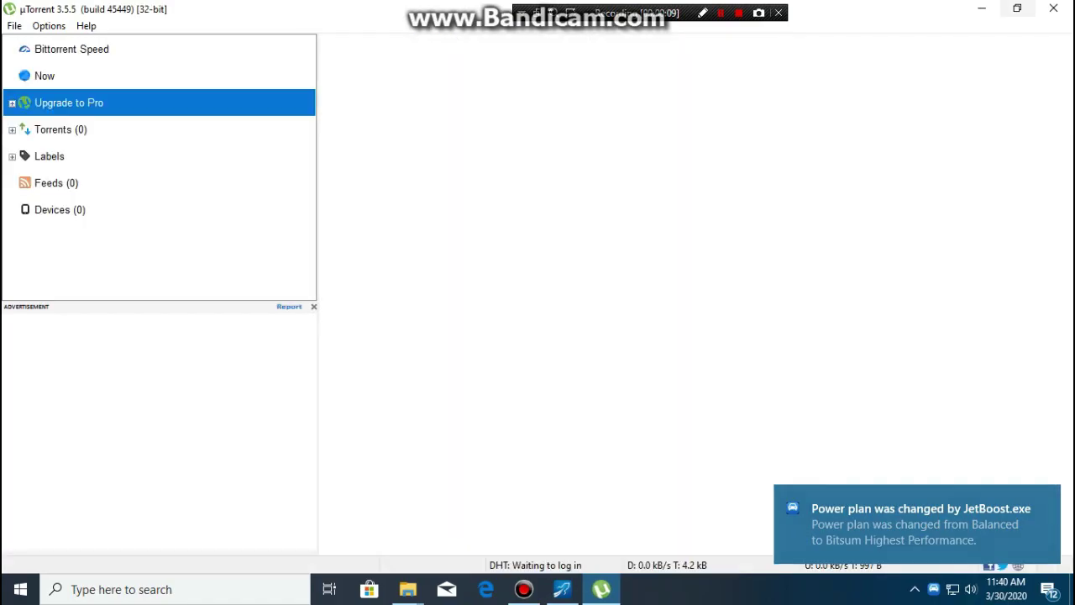
{"action": "left_click", "coordinate": [1054, 9]}
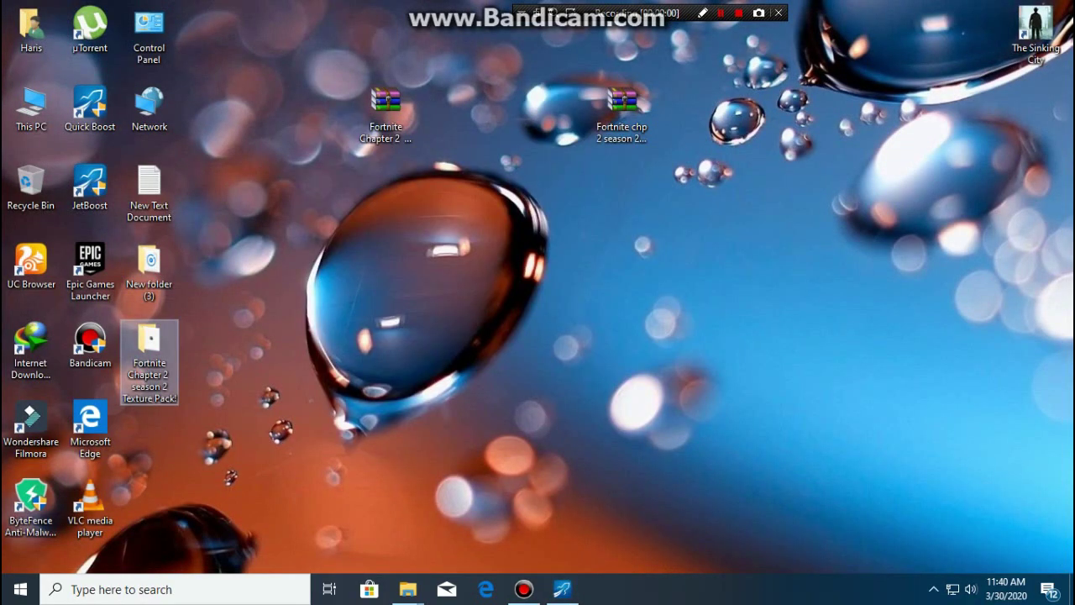
{"action": "left_click", "coordinate": [934, 590]}
{"action": "left_click", "coordinate": [934, 590]}
{"action": "right_click", "coordinate": [651, 182]}
{"action": "left_click", "coordinate": [692, 251]}
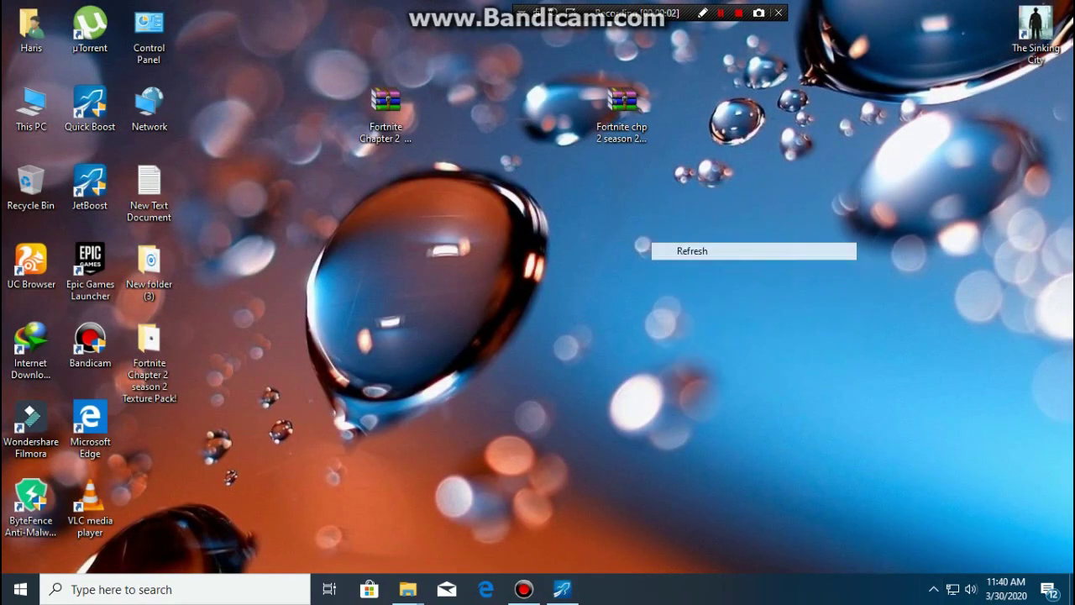
Extract the Fortnite chp 2 season 2Texture Pack archive on the desktop and open the extracted folder.
{"action": "right_click", "coordinate": [621, 110]}
{"action": "left_click", "coordinate": [688, 192]}
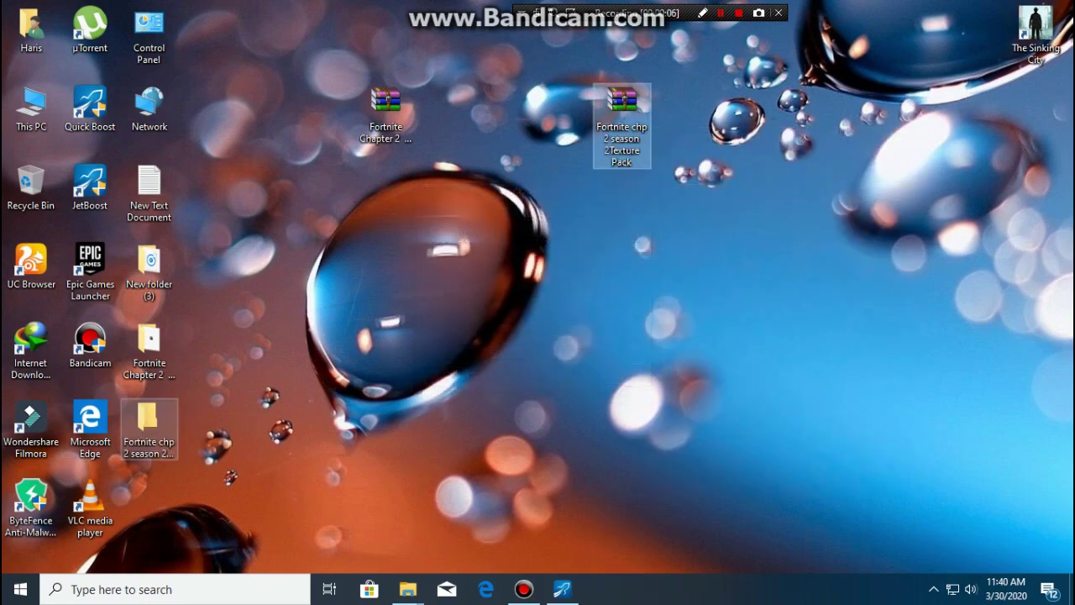
{"action": "double_click", "coordinate": [148, 420]}
{"action": "right_click", "coordinate": [584, 225]}
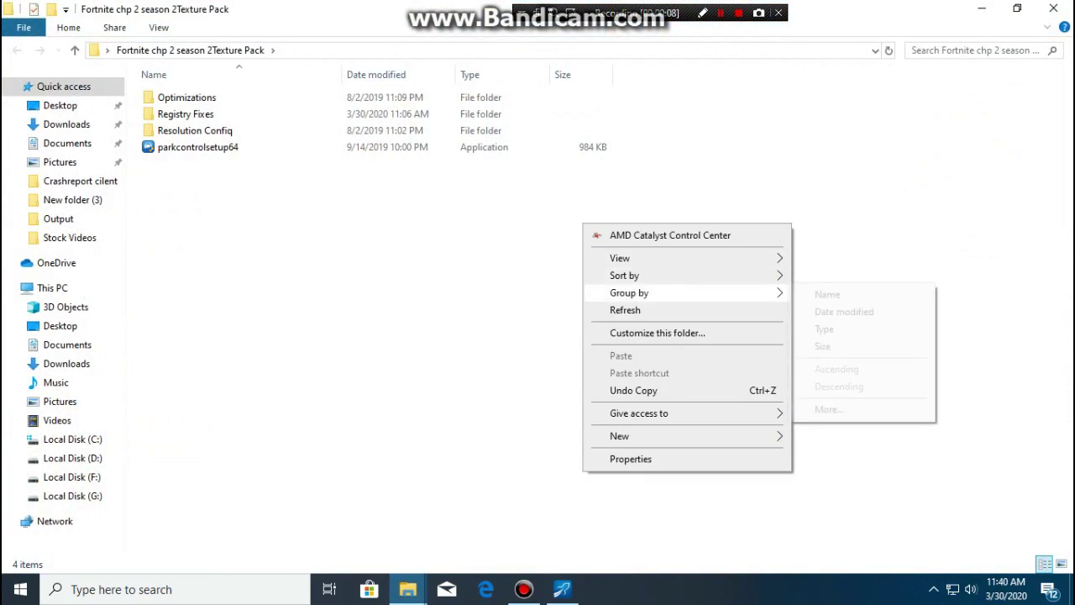
Open the Optimizations folder of the texture pack and extract the Optimizer-4.7 archive in place.
{"action": "left_click", "coordinate": [624, 310]}
{"action": "double_click", "coordinate": [187, 97]}
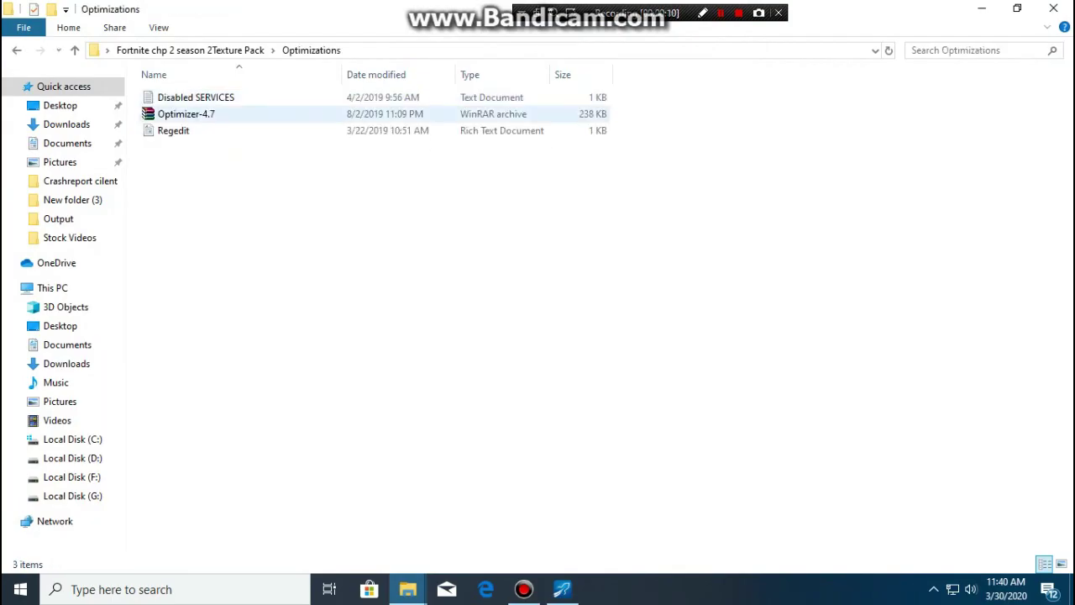
{"action": "right_click", "coordinate": [199, 117]}
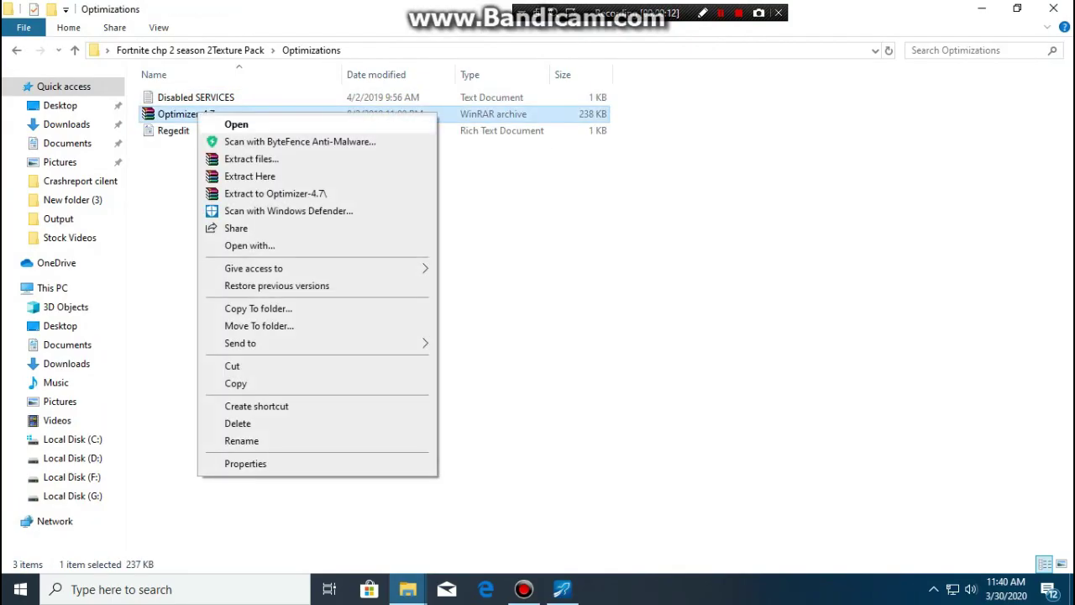
{"action": "left_click", "coordinate": [250, 176]}
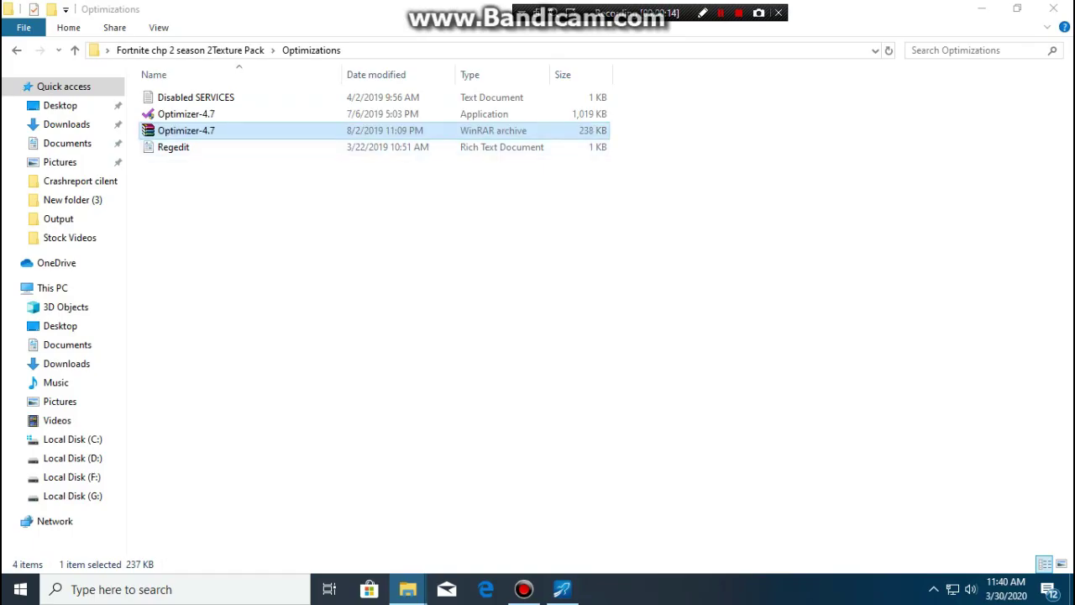
Run the extracted Optimizer-4.7 application and minimize the Optimizations folder window.
{"action": "right_click", "coordinate": [209, 117]}
{"action": "left_click", "coordinate": [246, 127]}
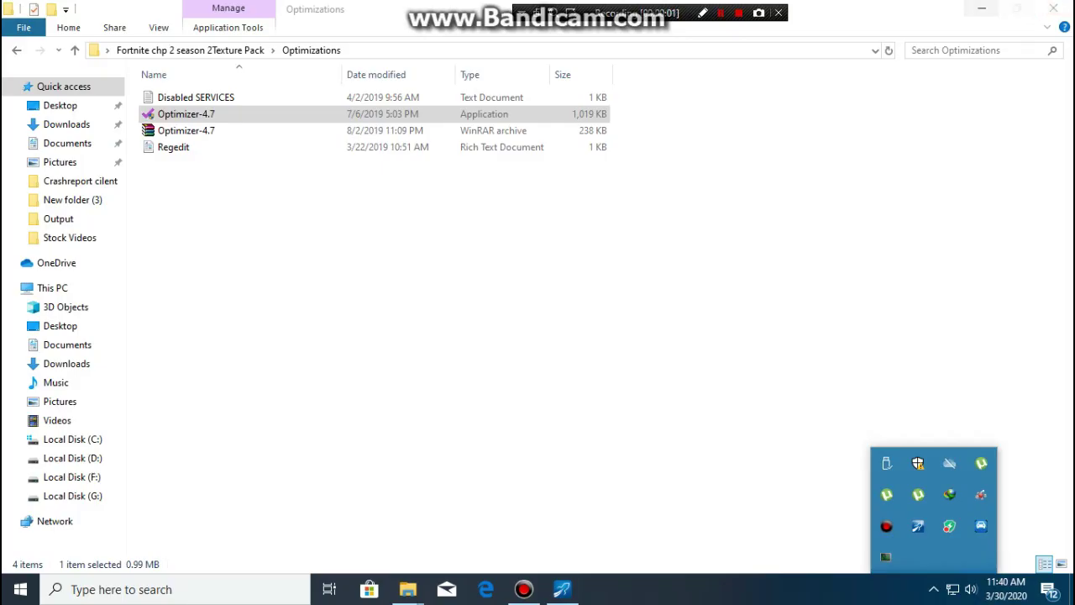
{"action": "left_click", "coordinate": [982, 8]}
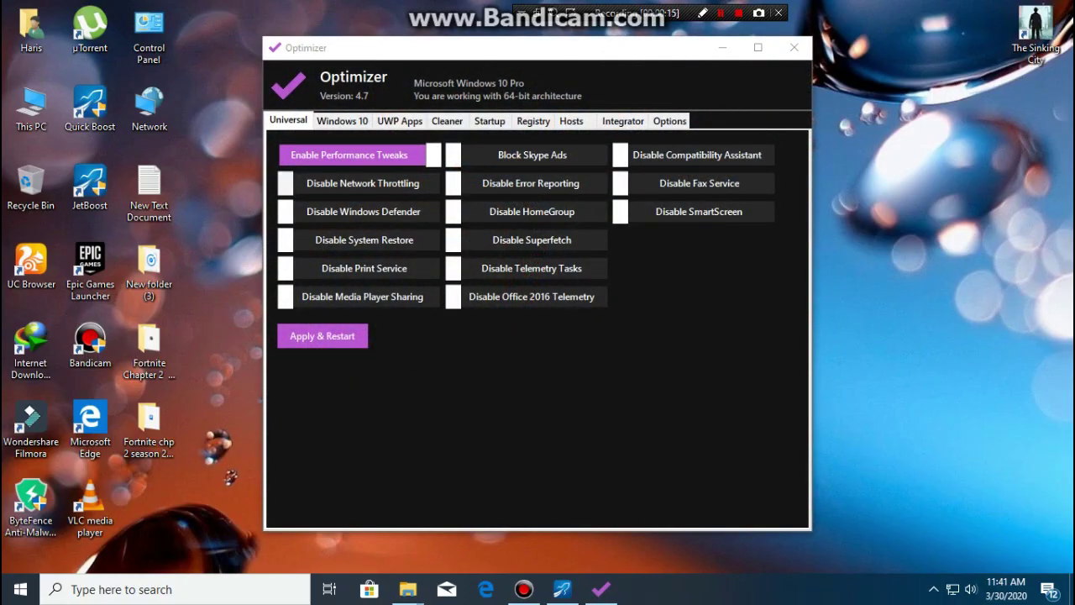
Turn on Disable Network Throttling and Disable Windows Defender among the universal tweaks, and dismiss the About Optimizer dialog.
{"action": "left_click", "coordinate": [359, 183]}
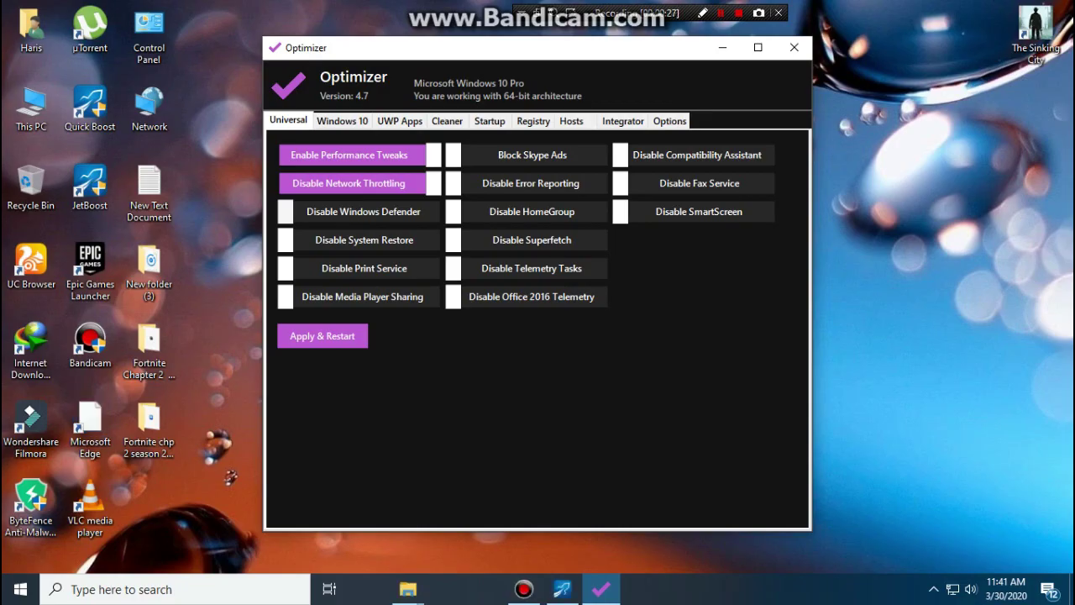
{"action": "left_click_drag", "start_coordinate": [504, 48], "coordinate": [541, 70]}
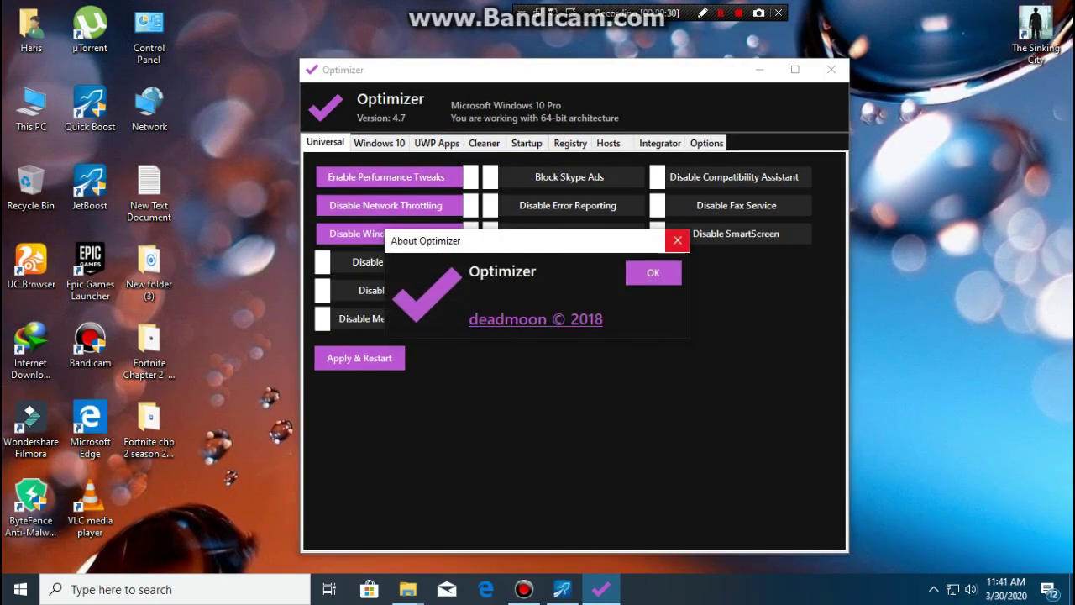
{"action": "left_click", "coordinate": [677, 240]}
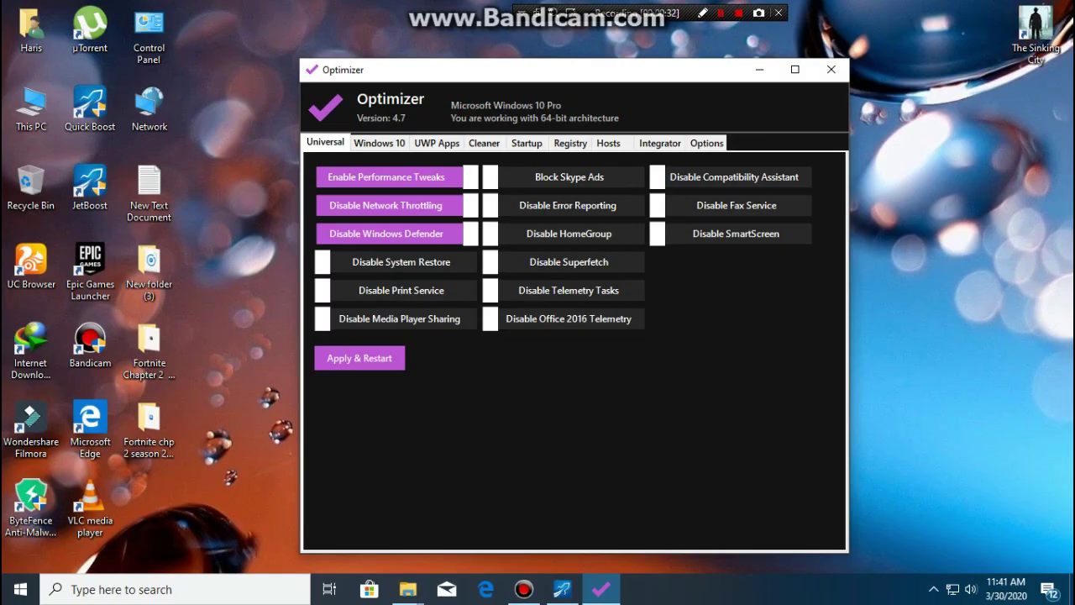
Turn on Disable Automatic Updates and Disable Cortana among the Windows 10 tweaks.
{"action": "left_click", "coordinate": [380, 142]}
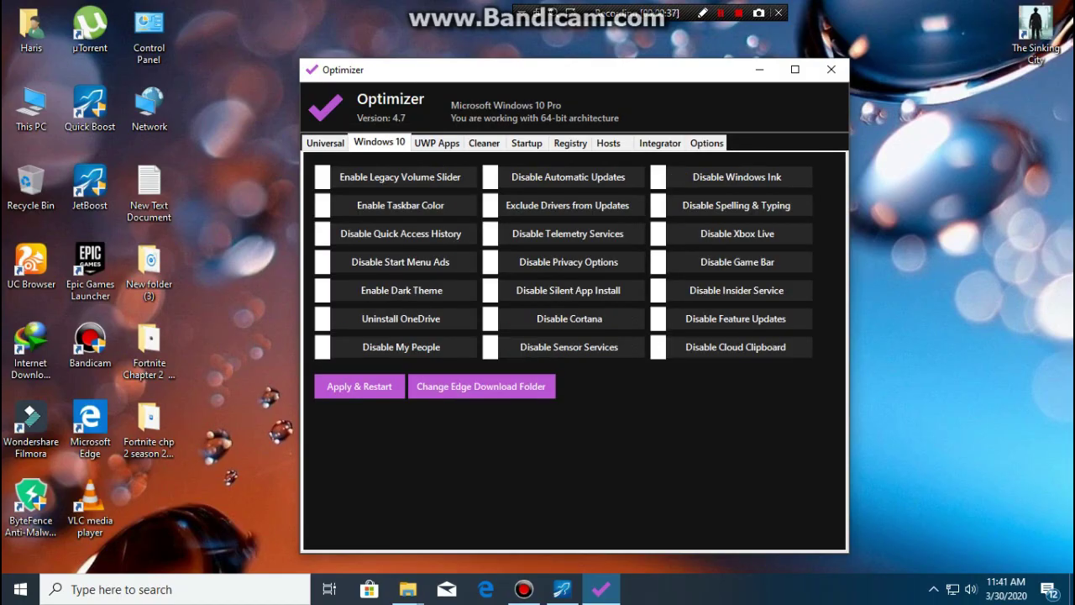
{"action": "left_click", "coordinate": [490, 177]}
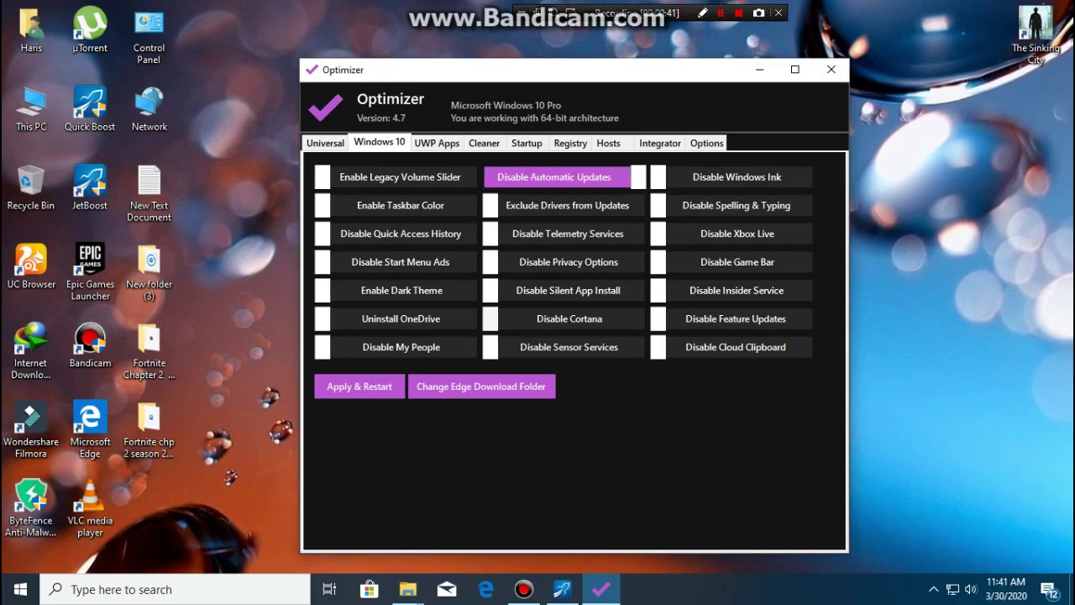
{"action": "left_click", "coordinate": [491, 319]}
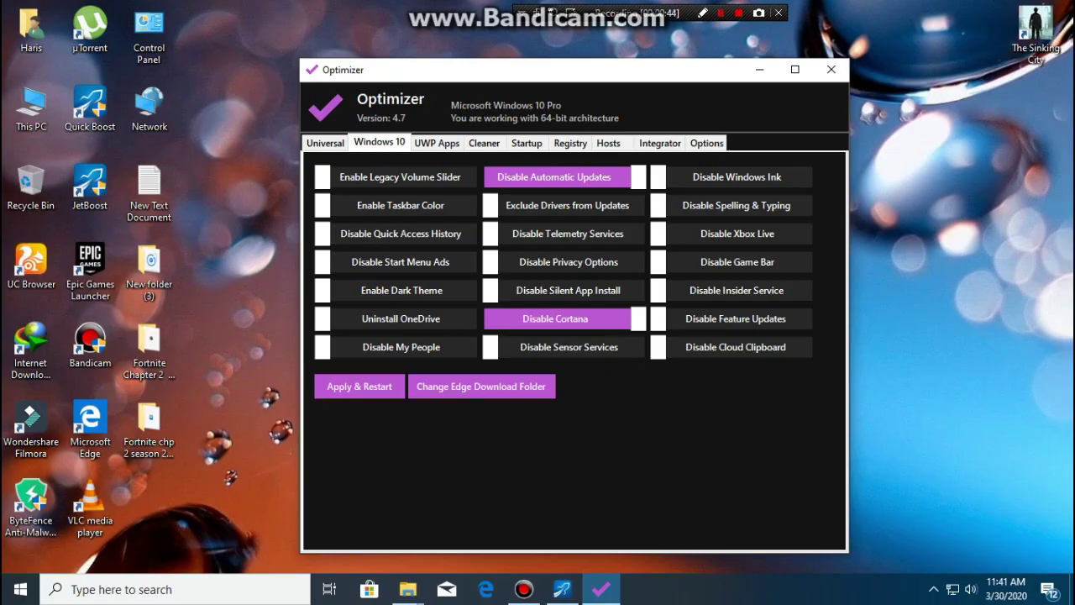
Mark the first two entries in the list of unwanted UWP apps and refresh the list.
{"action": "left_click", "coordinate": [437, 143]}
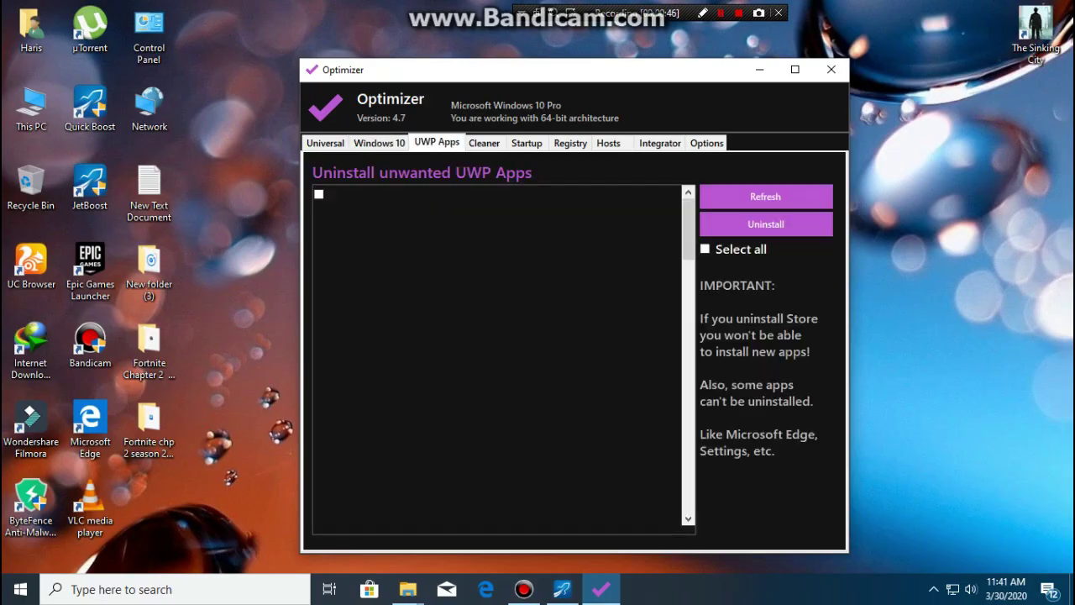
{"action": "left_click", "coordinate": [320, 194]}
{"action": "left_click", "coordinate": [319, 214]}
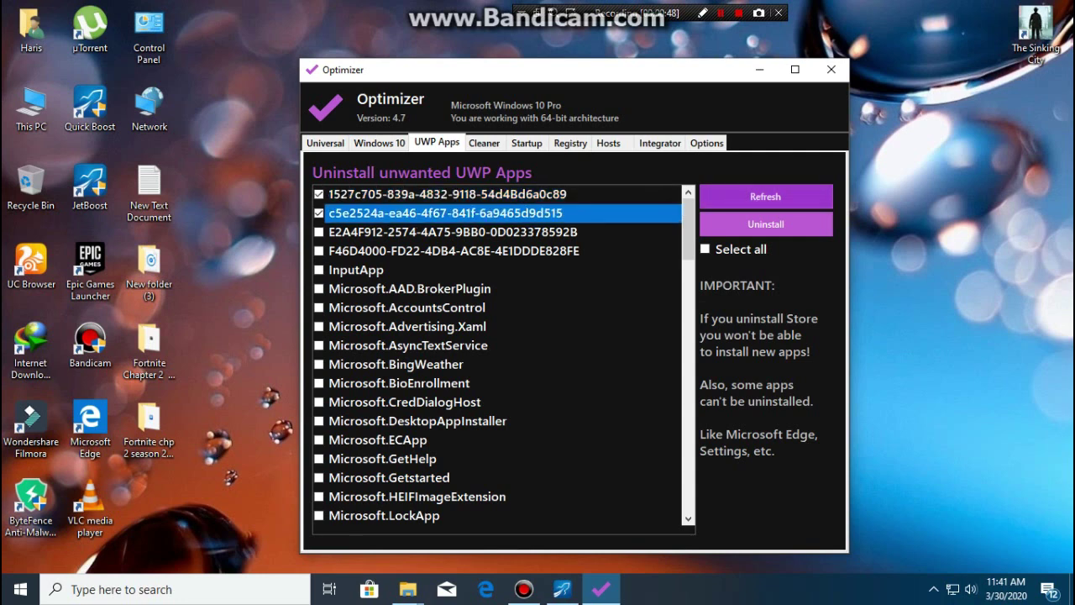
{"action": "left_click", "coordinate": [765, 196]}
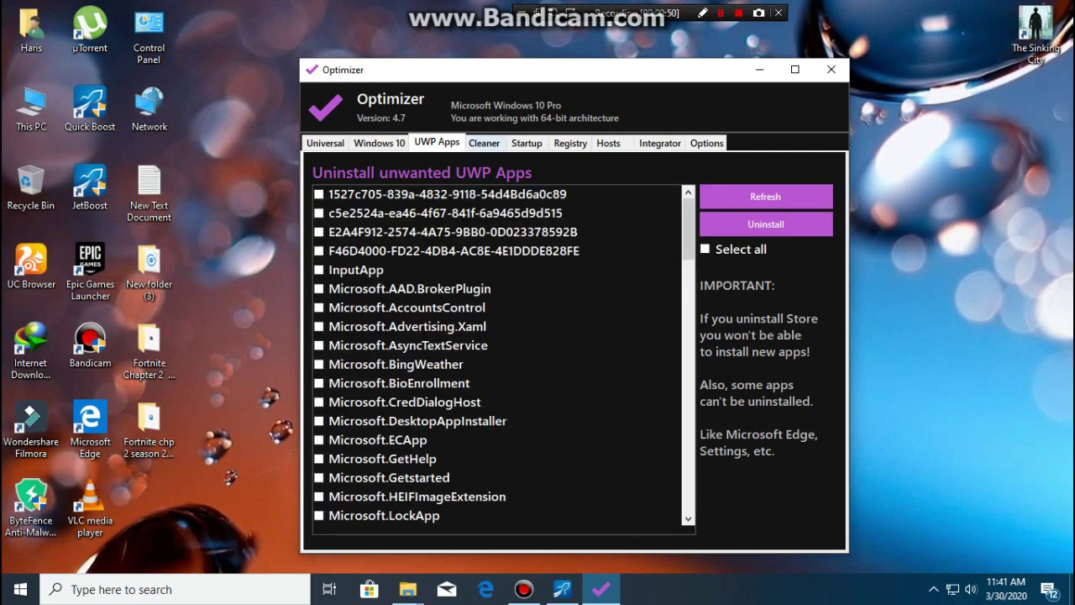
Deselect all cleanup categories for the system drive and refresh the list of startup items.
{"action": "left_click", "coordinate": [483, 143]}
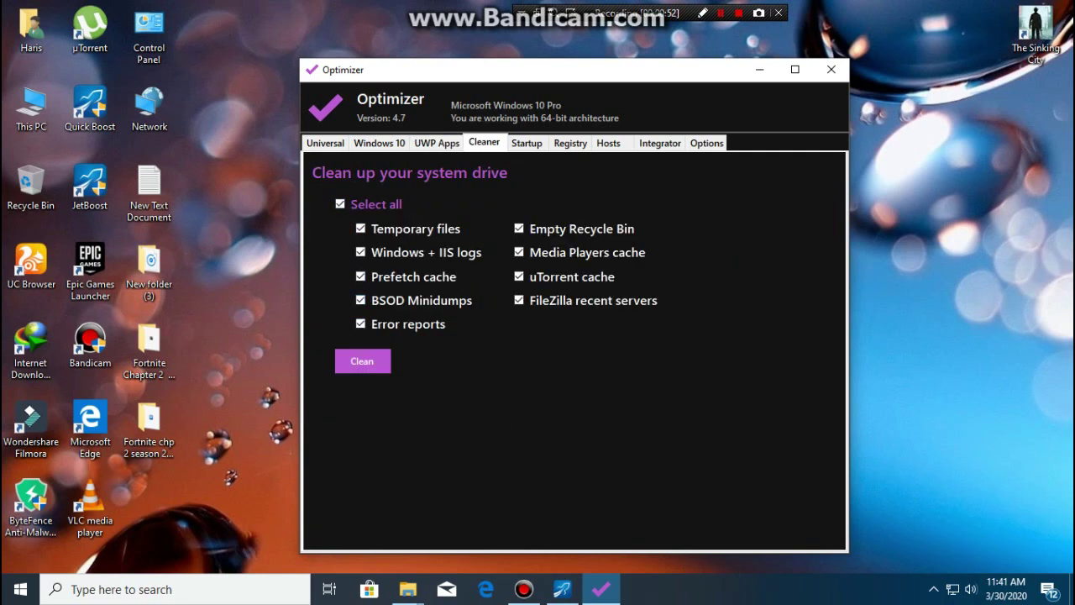
{"action": "left_click", "coordinate": [340, 204]}
{"action": "left_click", "coordinate": [527, 142]}
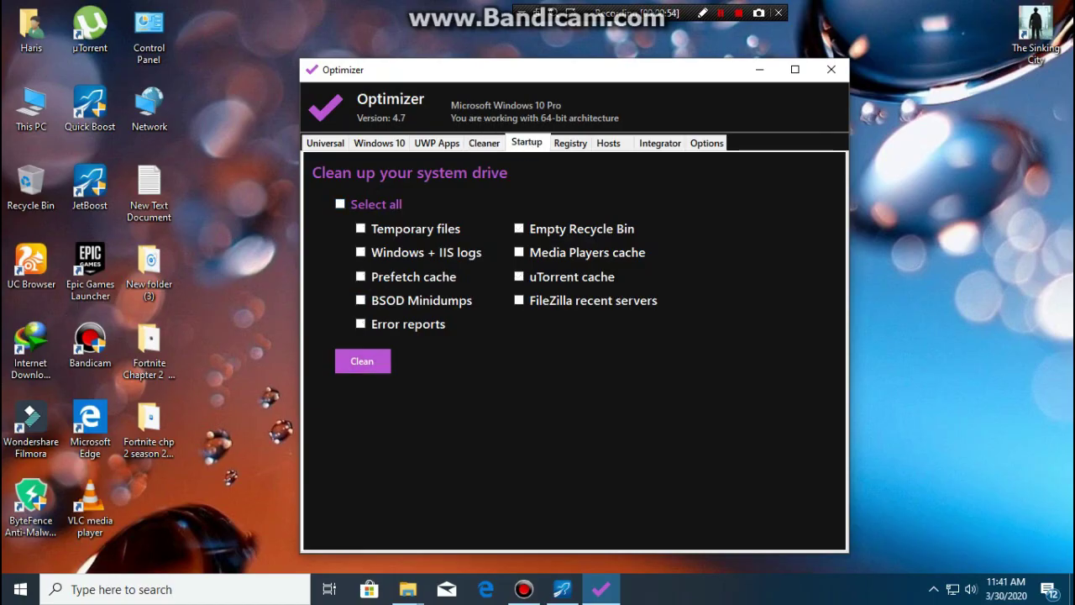
{"action": "mouse_move", "coordinate": [445, 508]}
{"action": "left_mouse_down"}
{"action": "mouse_move", "coordinate": [482, 509]}
{"action": "mouse_move", "coordinate": [429, 509]}
{"action": "left_mouse_up"}
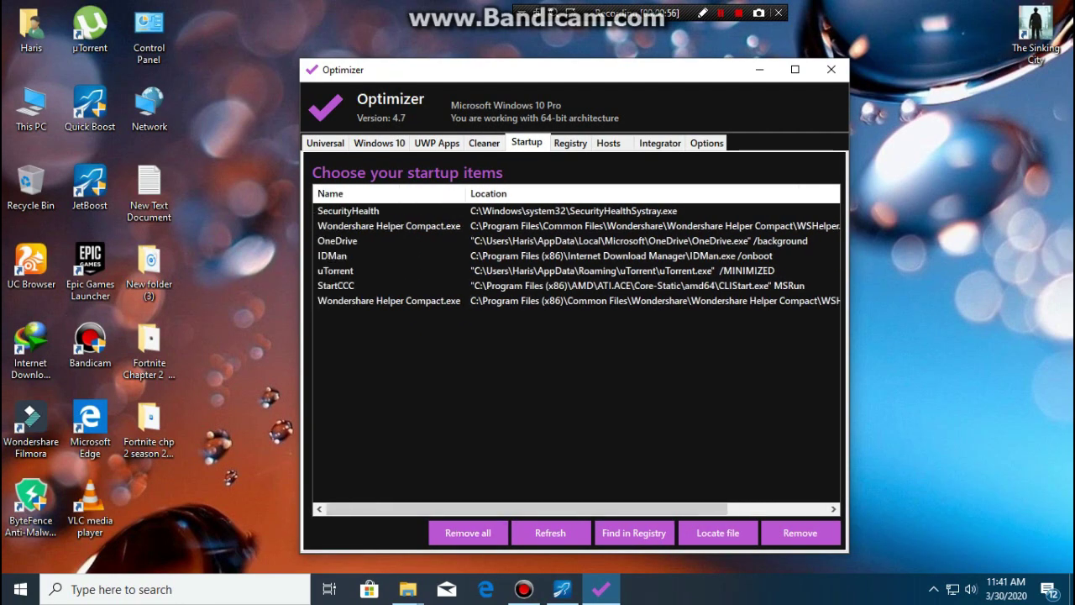
{"action": "left_click", "coordinate": [551, 533]}
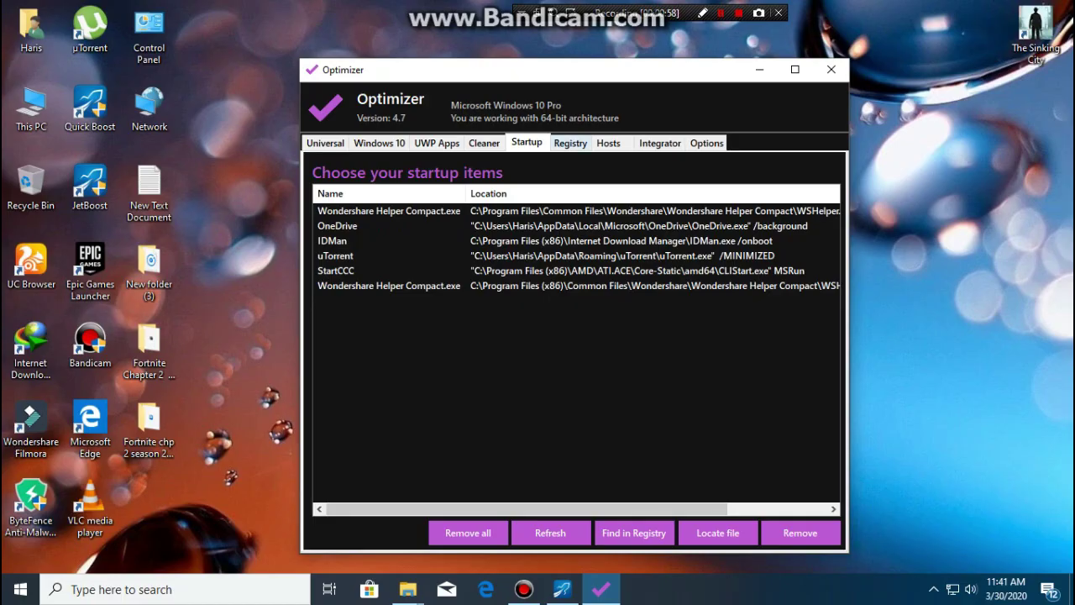
Look over the common registry fixes and refresh the list of hosts file entries.
{"action": "left_click", "coordinate": [570, 143]}
{"action": "left_click", "coordinate": [340, 204]}
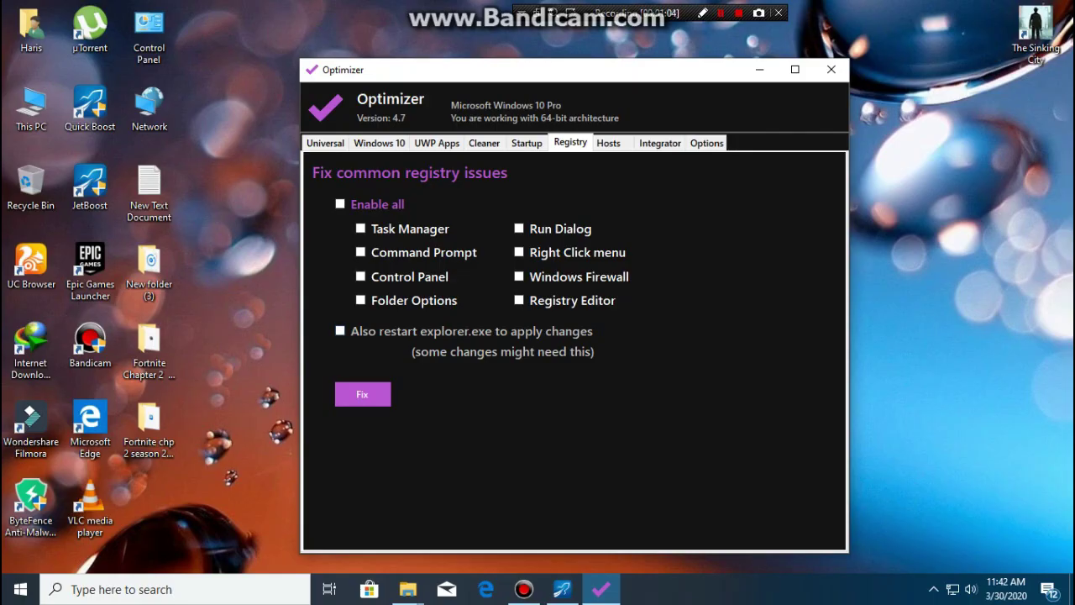
{"action": "left_click", "coordinate": [608, 142]}
{"action": "scroll", "coordinate": [429, 353], "scroll_direction": "down", "scroll_amount": 10}
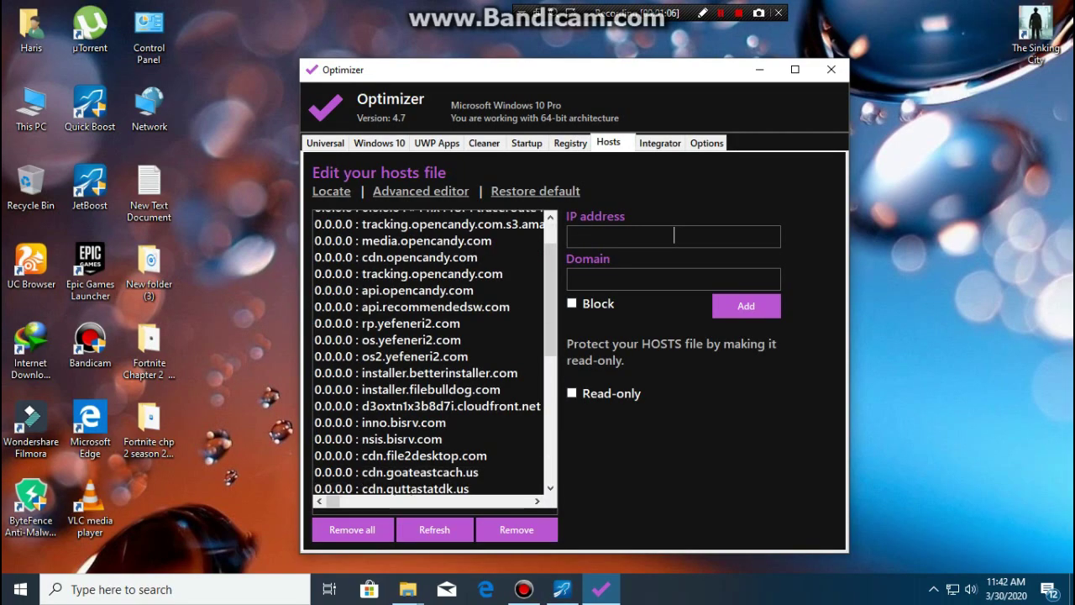
{"action": "left_click", "coordinate": [435, 529]}
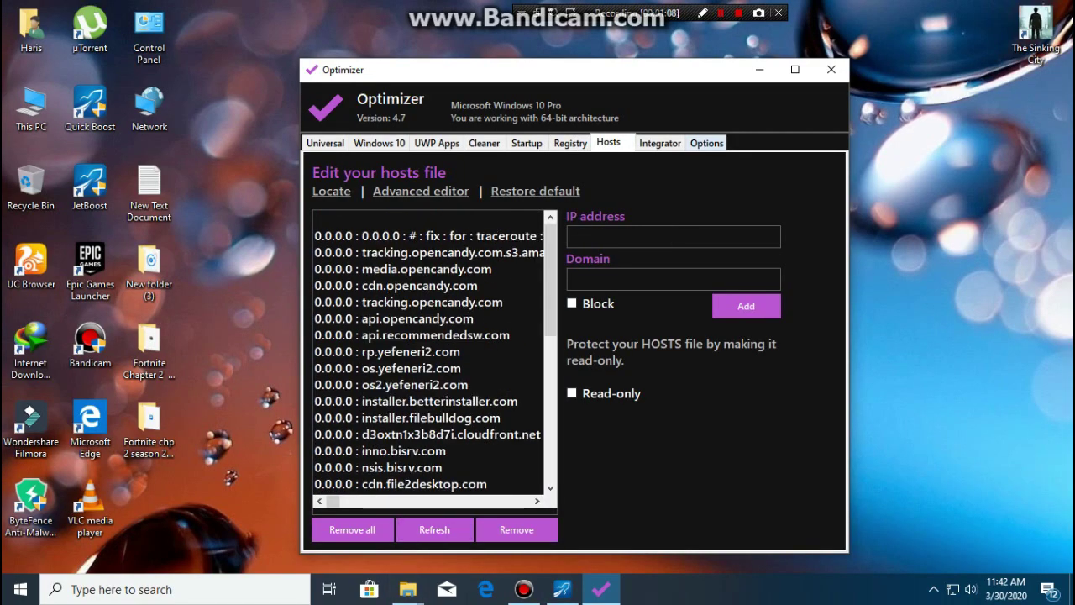
View the Optimizer theme options, return to the universal tweaks and close Optimizer.
{"action": "left_click", "coordinate": [707, 143]}
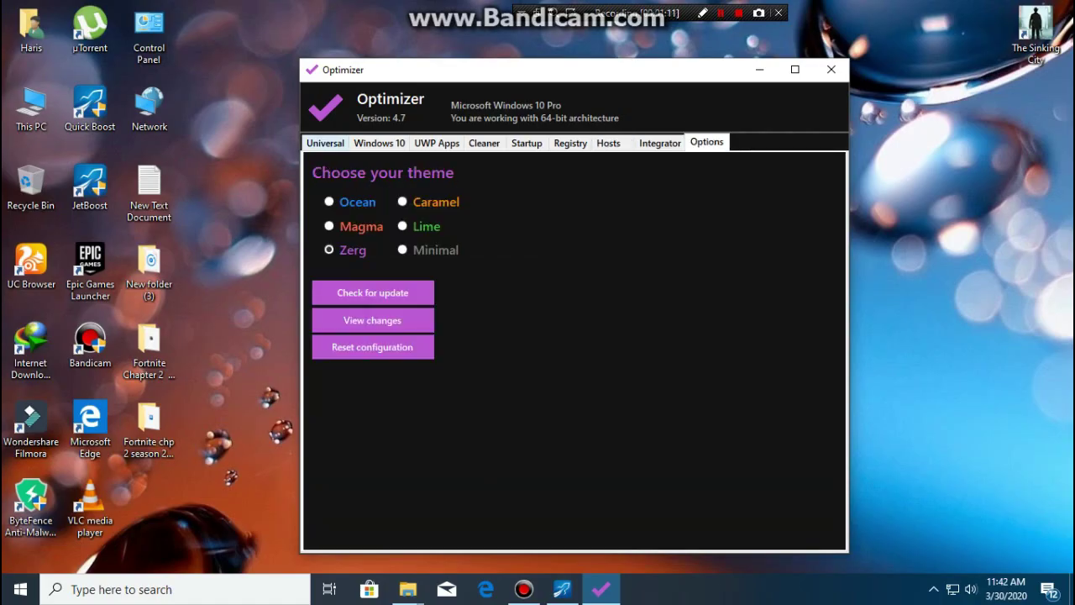
{"action": "left_click", "coordinate": [325, 143]}
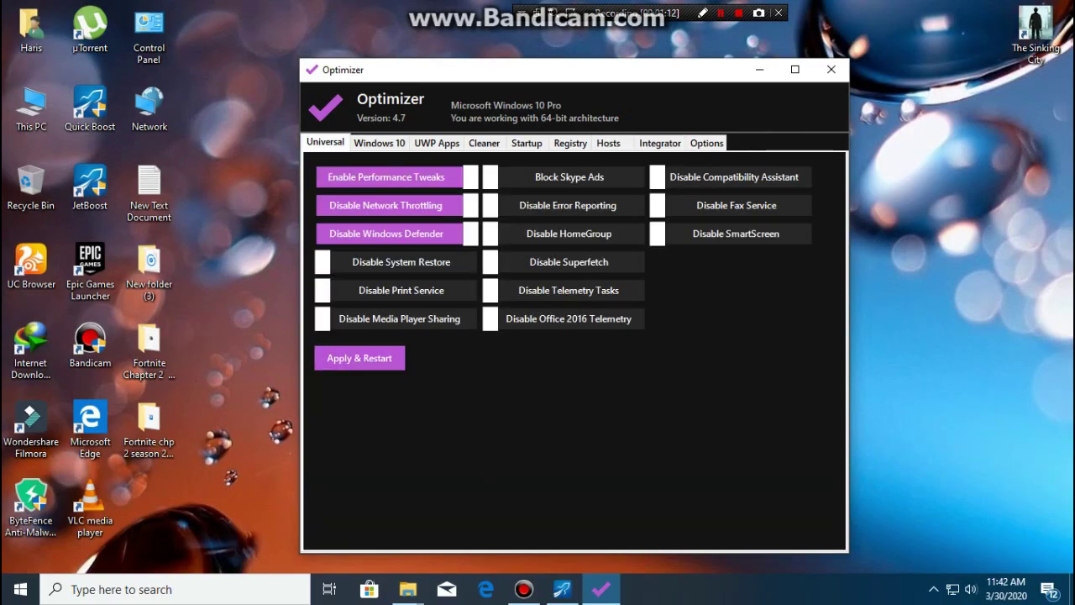
{"action": "left_click", "coordinate": [831, 70]}
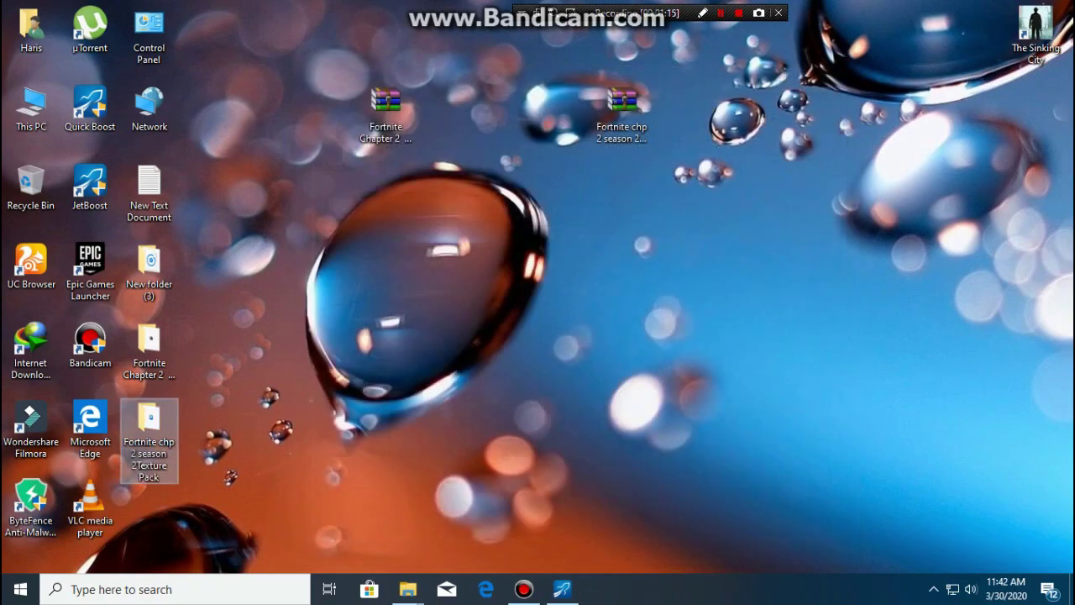
Refresh the desktop, open the Registry Fixes folder of the Fortnite chp 2 season 2Texture Pack and select its first file.
{"action": "right_click", "coordinate": [485, 178]}
{"action": "left_click", "coordinate": [521, 248]}
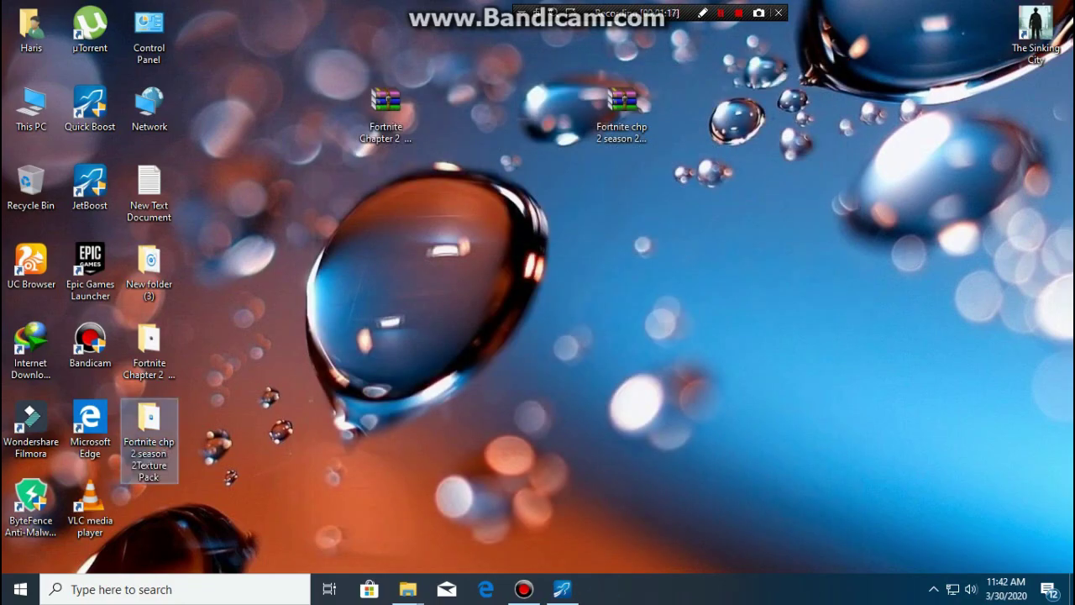
{"action": "double_click", "coordinate": [148, 437]}
{"action": "double_click", "coordinate": [186, 114]}
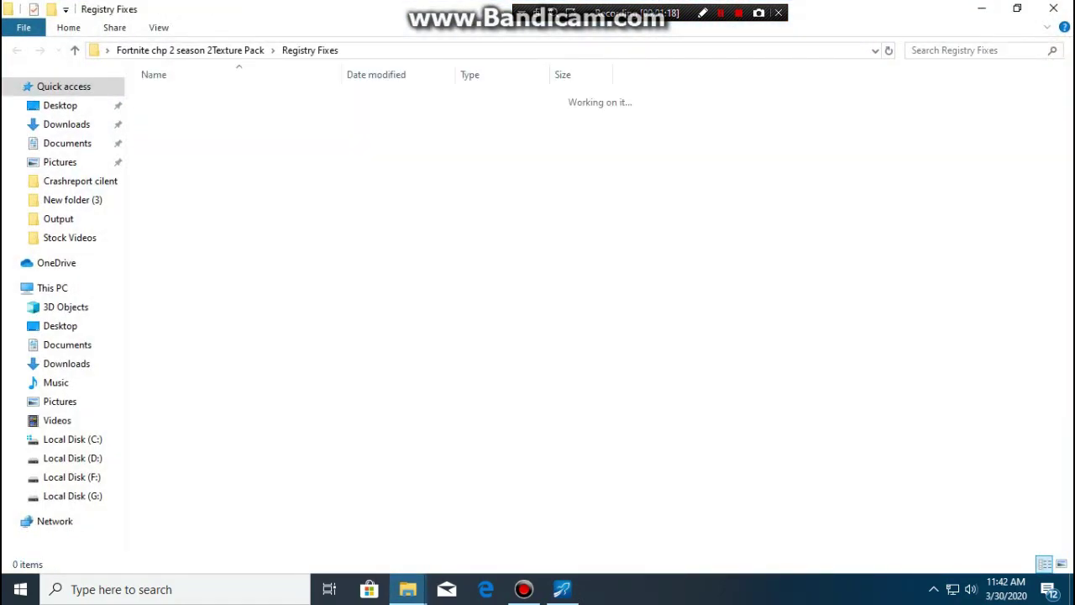
{"action": "left_click_drag", "start_coordinate": [238, 202], "coordinate": [210, 128]}
{"action": "left_click", "coordinate": [214, 97]}
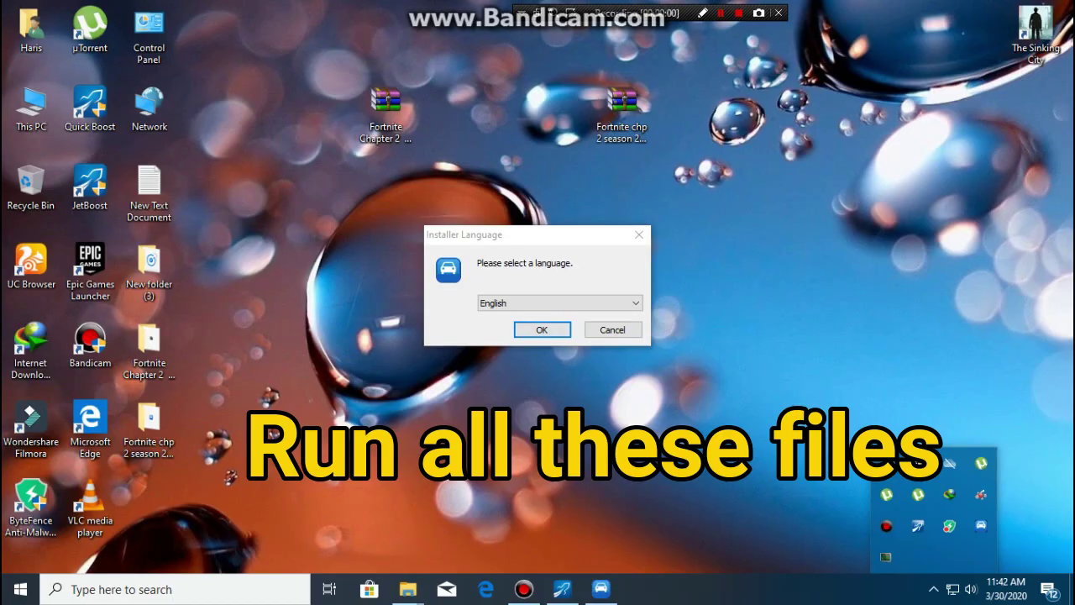
Install ParkControl [x64] in English, keeping the Start menu shortcuts and Launch ParkControl components.
{"action": "key", "text": "Return"}
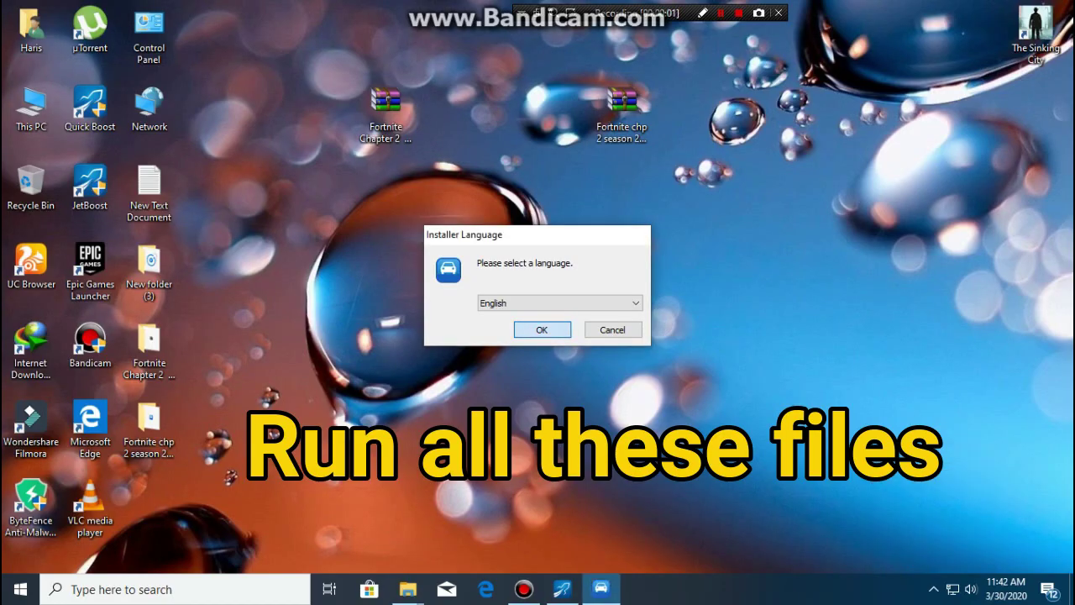
{"action": "key", "text": "Return"}
{"action": "key", "text": "Return"}
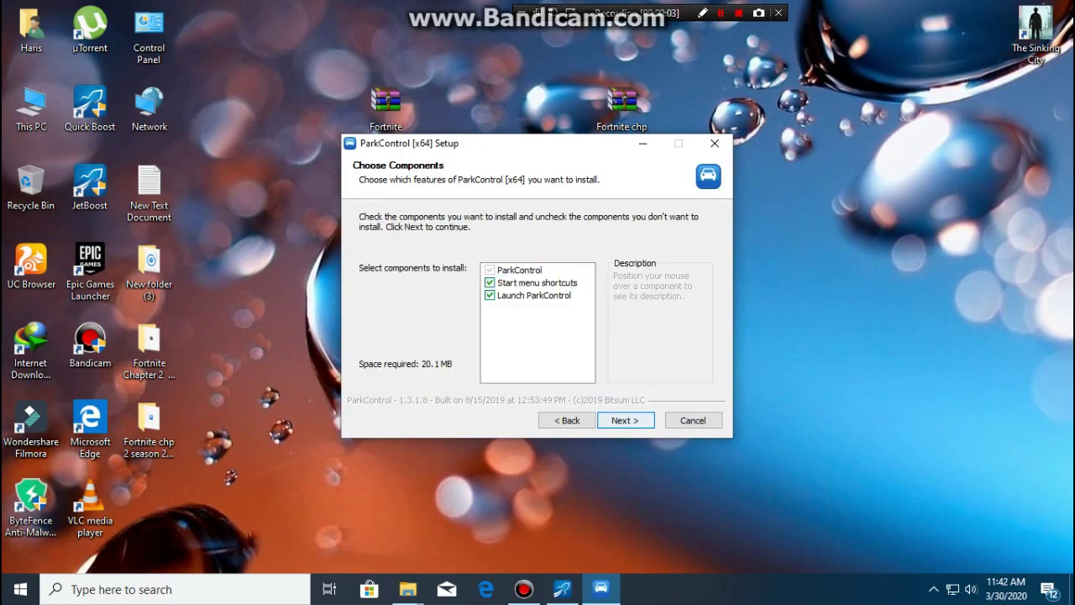
{"action": "key", "text": "Return"}
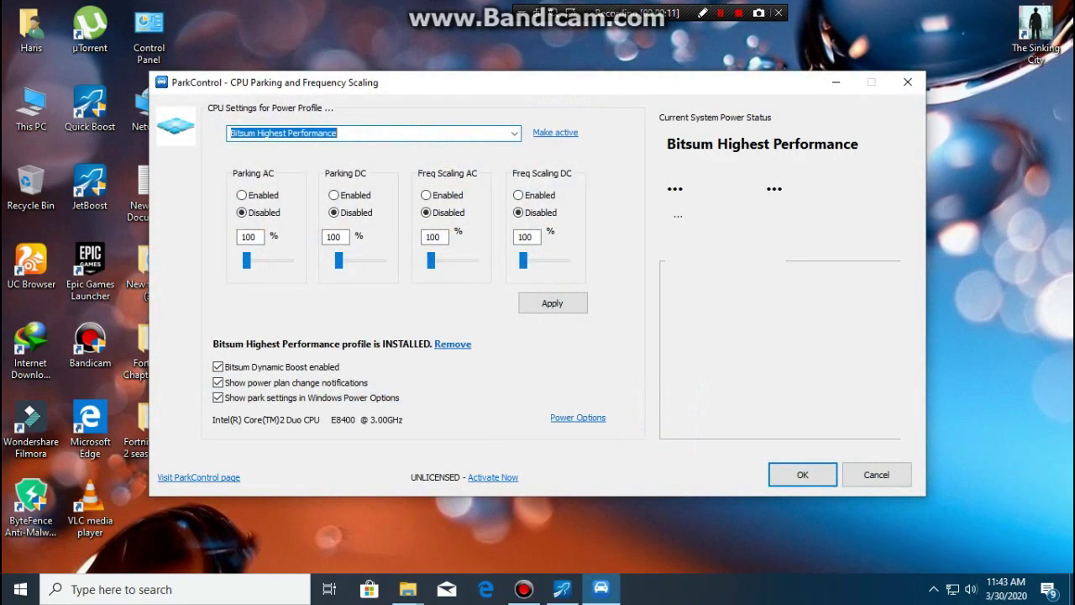
Choose the High performance power profile, disable its AC parking and set its DC frequency scaling to 100%.
{"action": "left_click", "coordinate": [514, 134]}
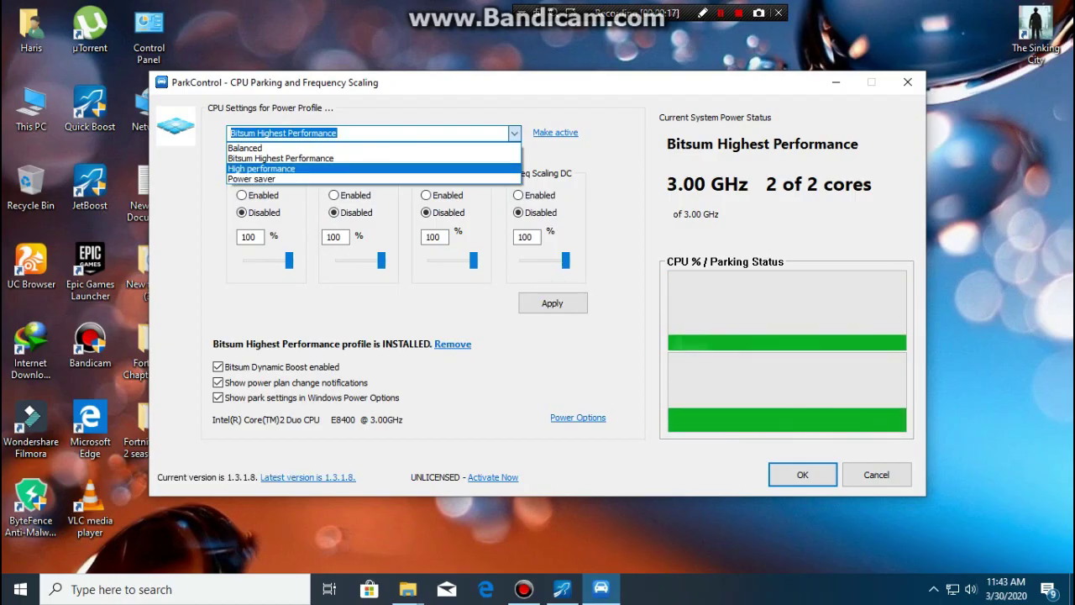
{"action": "key", "text": "Escape"}
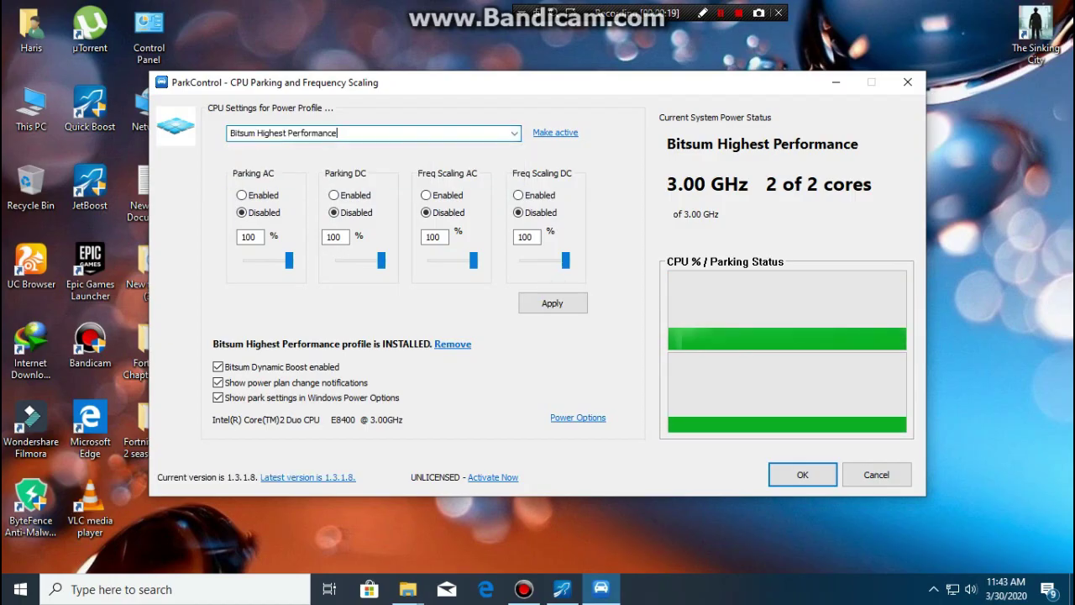
{"action": "left_click", "coordinate": [514, 133]}
{"action": "left_click", "coordinate": [336, 169]}
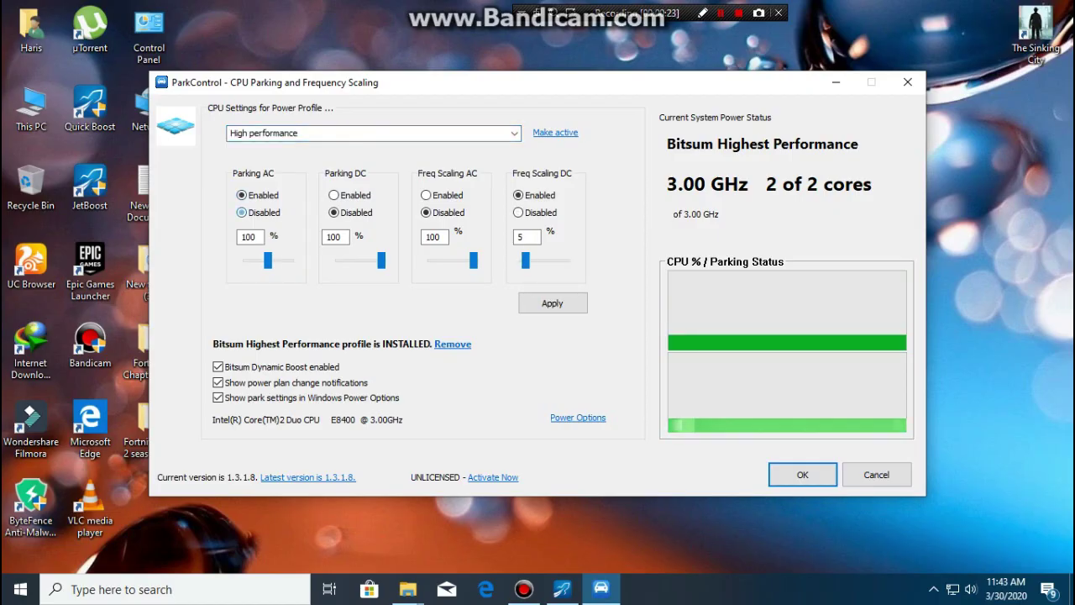
{"action": "left_click", "coordinate": [242, 213]}
{"action": "mouse_move", "coordinate": [289, 261]}
{"action": "left_mouse_down"}
{"action": "mouse_move", "coordinate": [259, 261]}
{"action": "mouse_move", "coordinate": [291, 261]}
{"action": "left_mouse_up"}
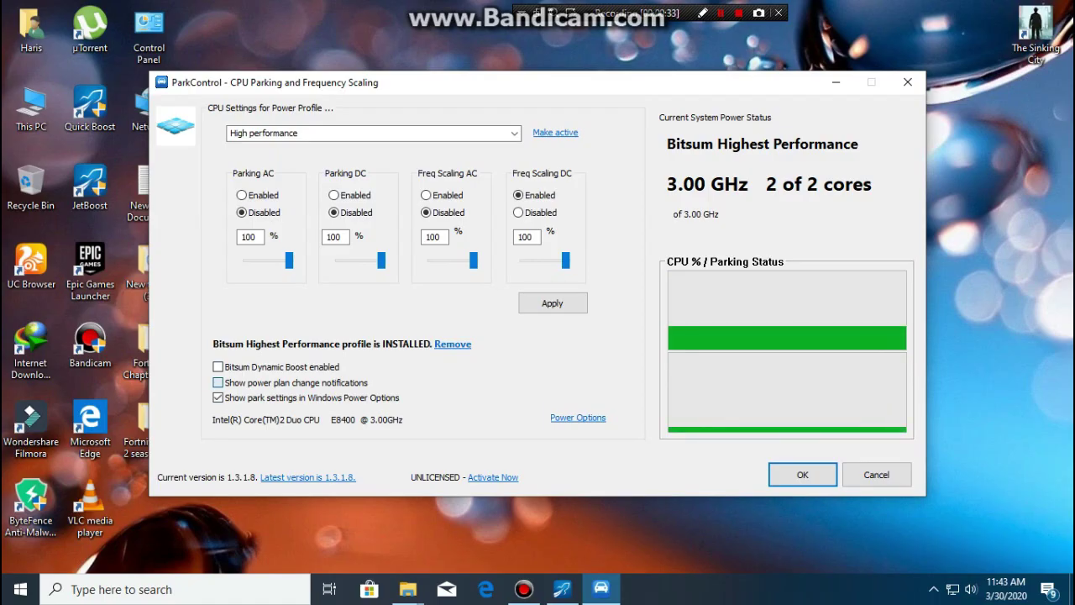
Enable power plan change notifications and Bitsum Dynamic Boost with Balanced after 300 idle seconds, then apply the settings and close ParkControl.
{"action": "left_click", "coordinate": [218, 382]}
{"action": "left_click", "coordinate": [218, 367]}
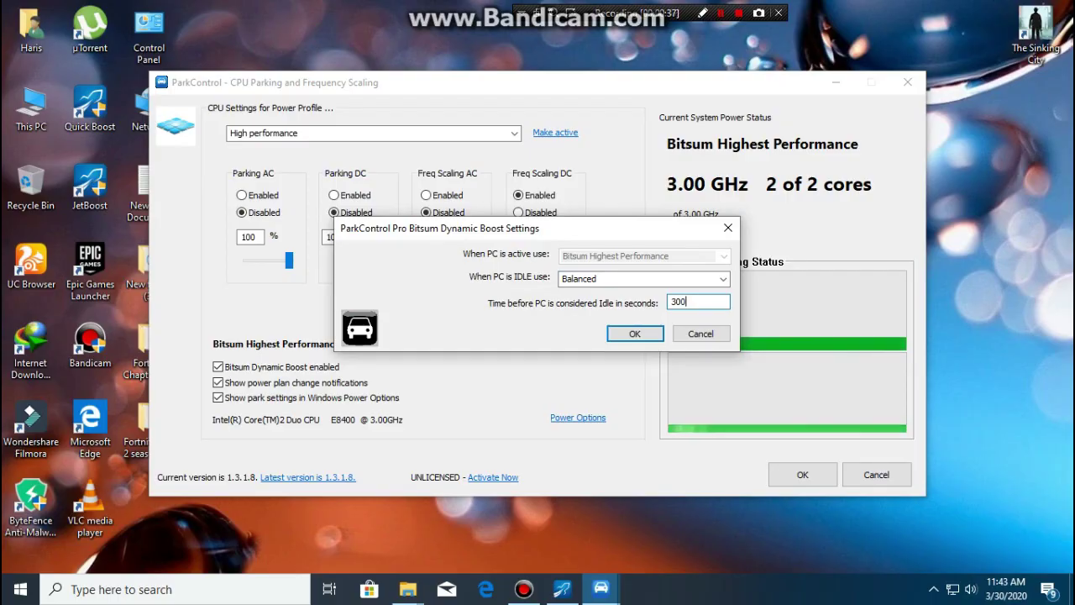
{"action": "key", "text": "Return"}
{"action": "key", "text": "Return"}
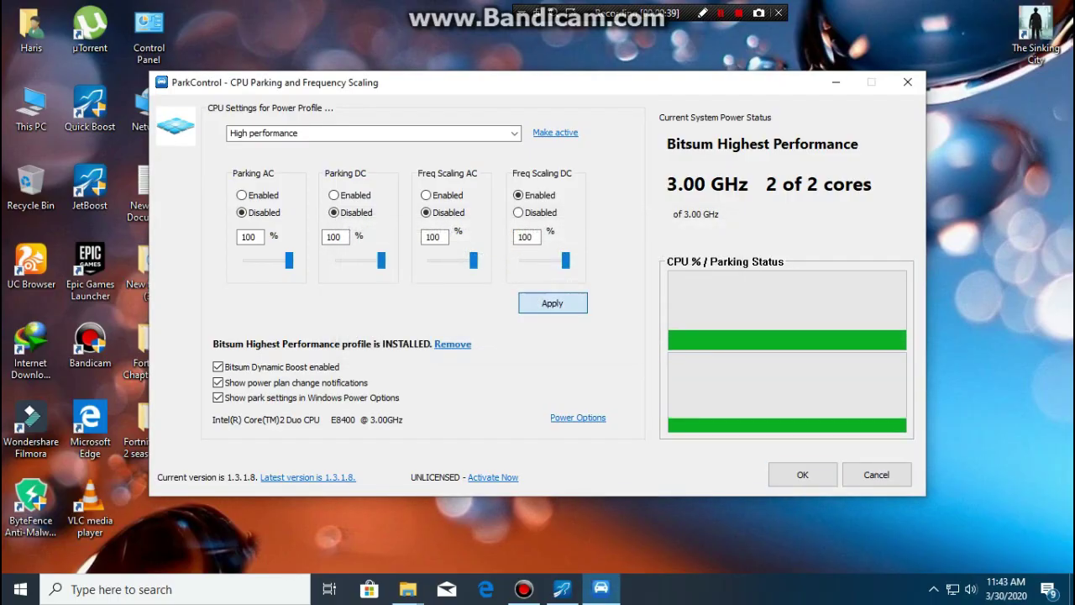
{"action": "key", "text": "Return"}
{"action": "left_click", "coordinate": [803, 474]}
Refresh the desktop and open the gaming 3D Application Settings in AMD Catalyst Control Center.
{"action": "right_click", "coordinate": [515, 230]}
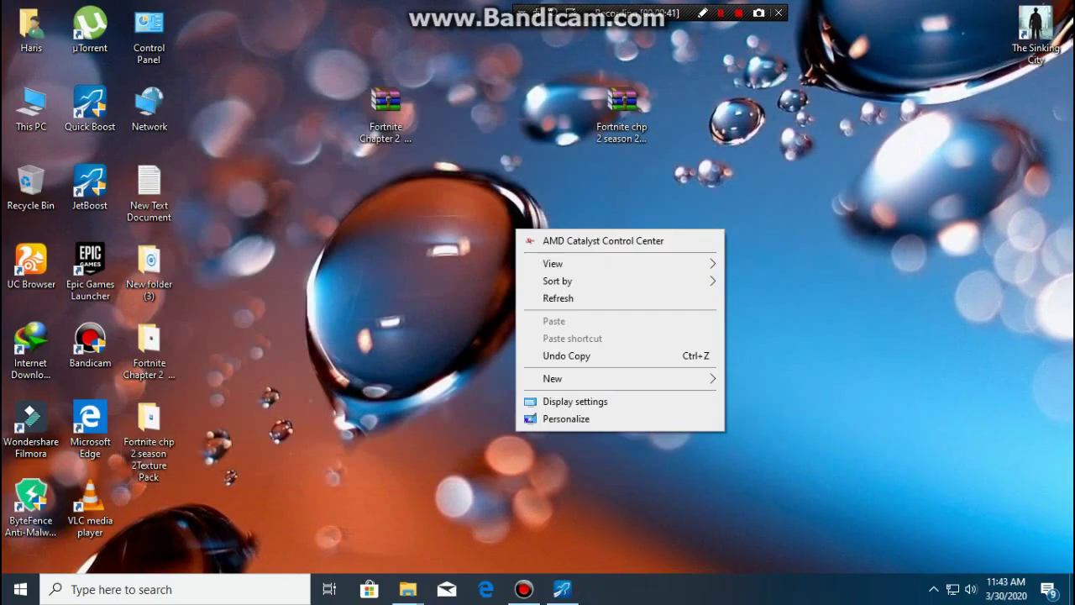
{"action": "left_click", "coordinate": [558, 298]}
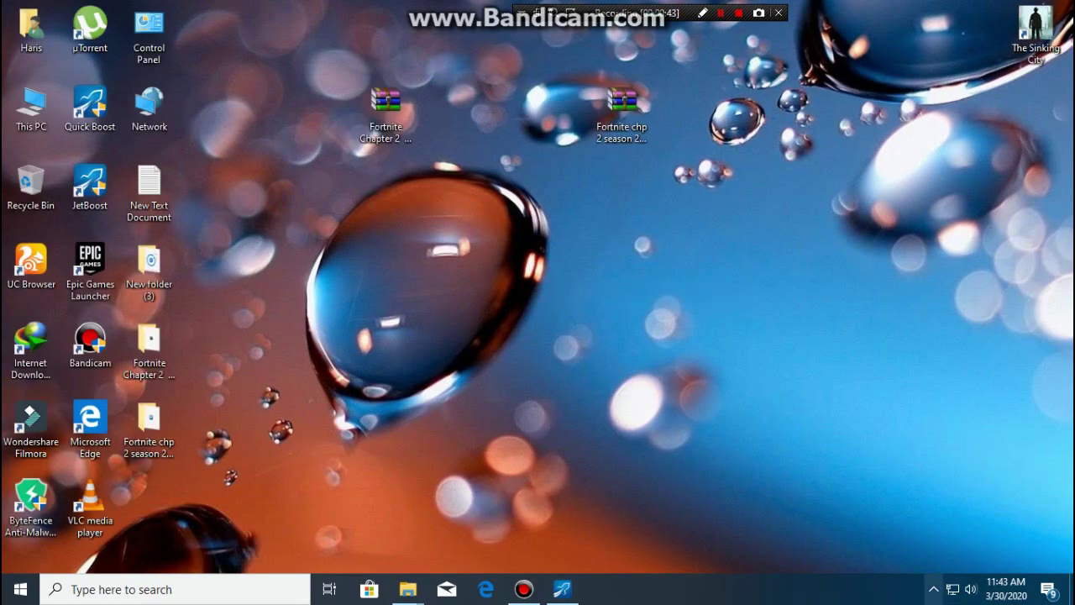
{"action": "left_click", "coordinate": [934, 589]}
{"action": "right_click", "coordinate": [436, 210]}
{"action": "left_click", "coordinate": [521, 222]}
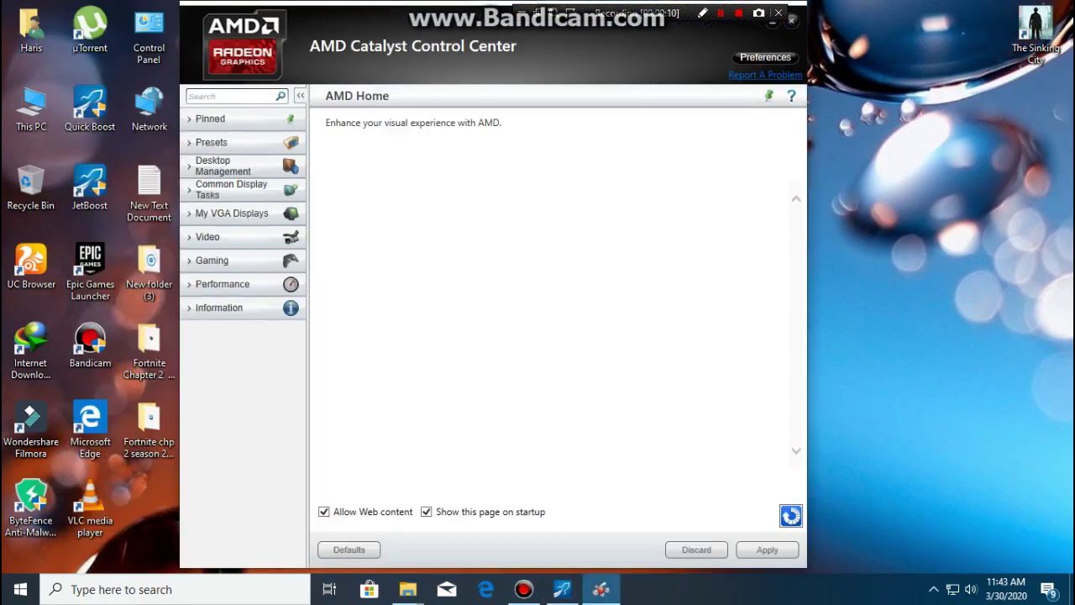
{"action": "left_click", "coordinate": [213, 261]}
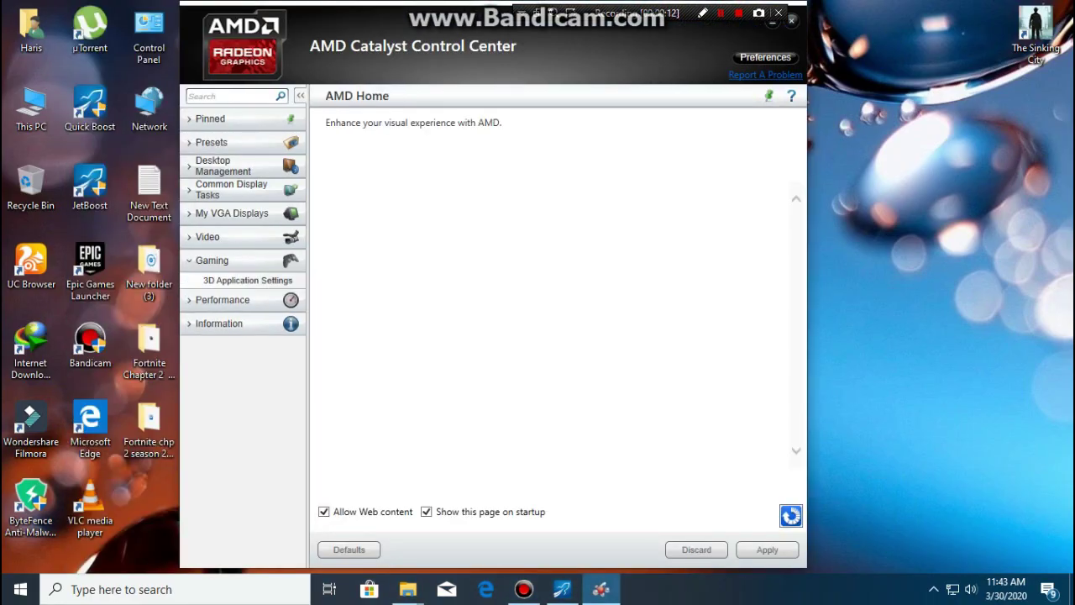
{"action": "left_click", "coordinate": [248, 280]}
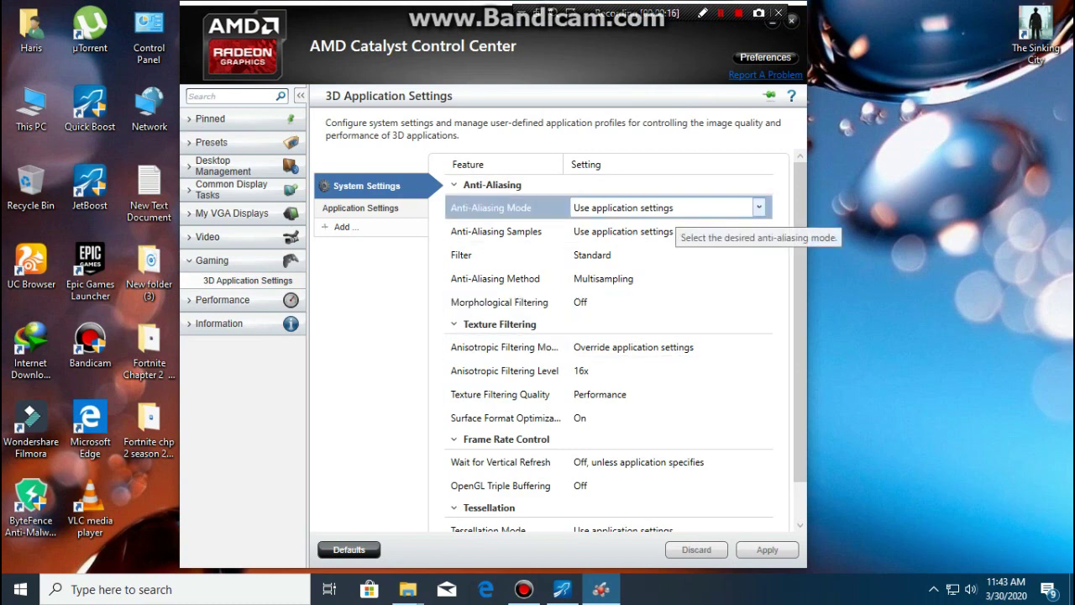
Go through the anti-aliasing settings, keeping the Standard filter, Multisampling as the method and morphological filtering Off.
{"action": "left_click", "coordinate": [759, 207]}
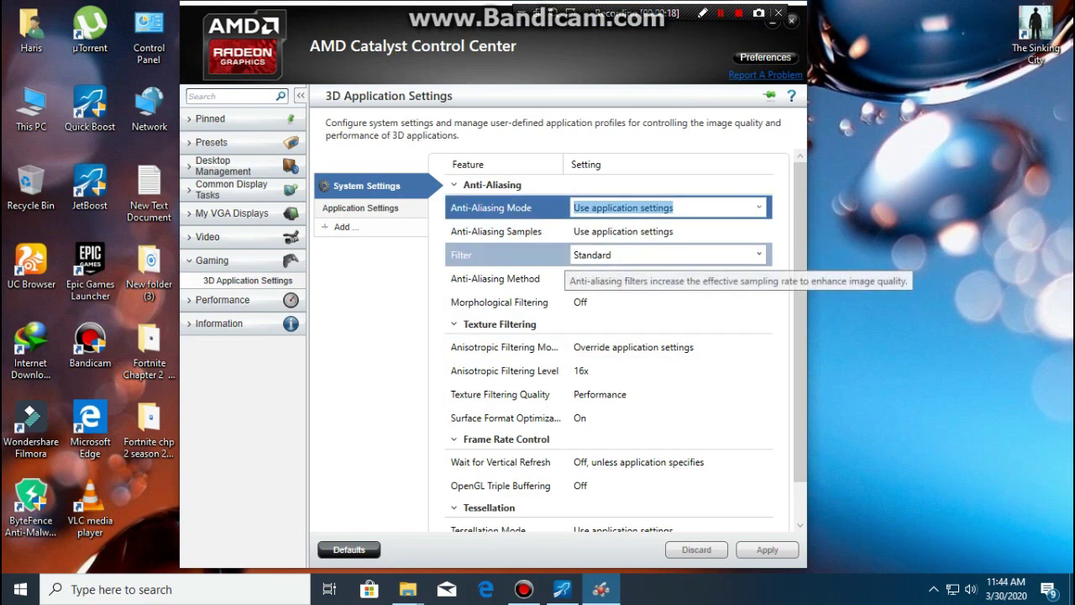
{"action": "left_click", "coordinate": [759, 254]}
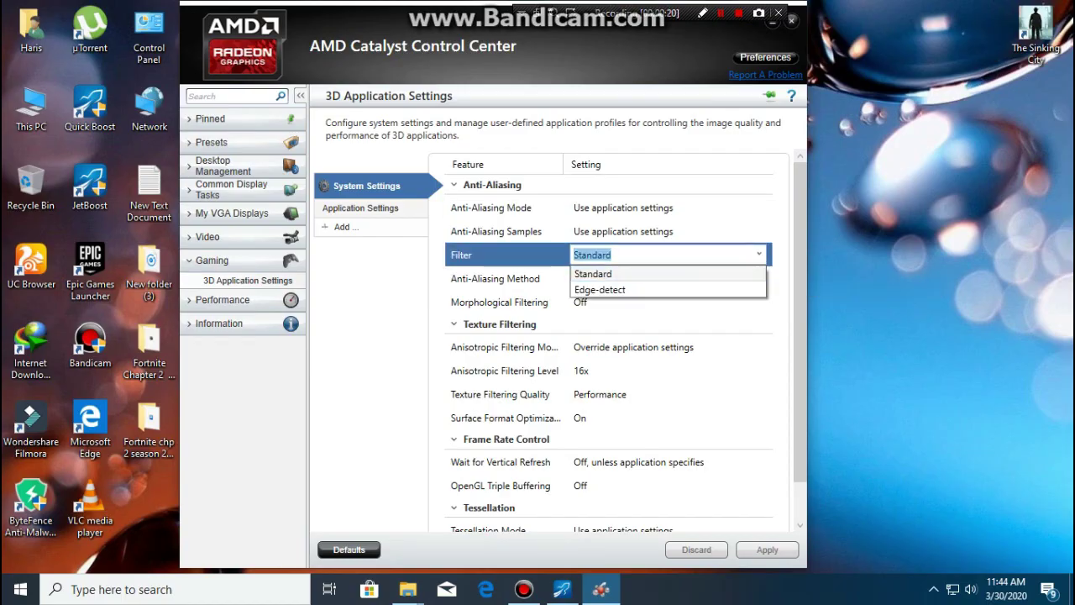
{"action": "left_click", "coordinate": [655, 278]}
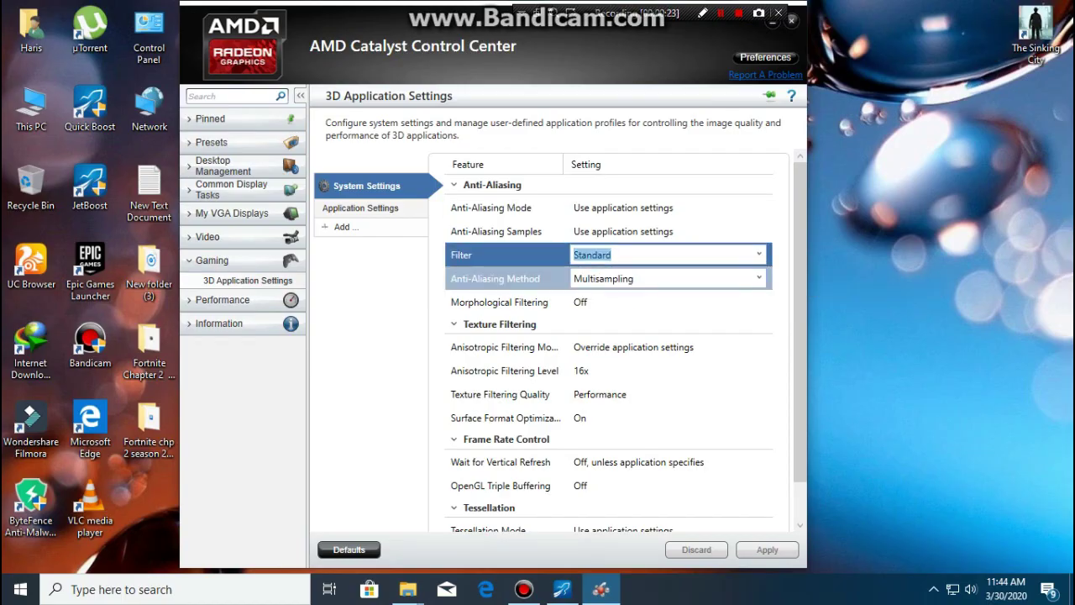
{"action": "left_click", "coordinate": [759, 278]}
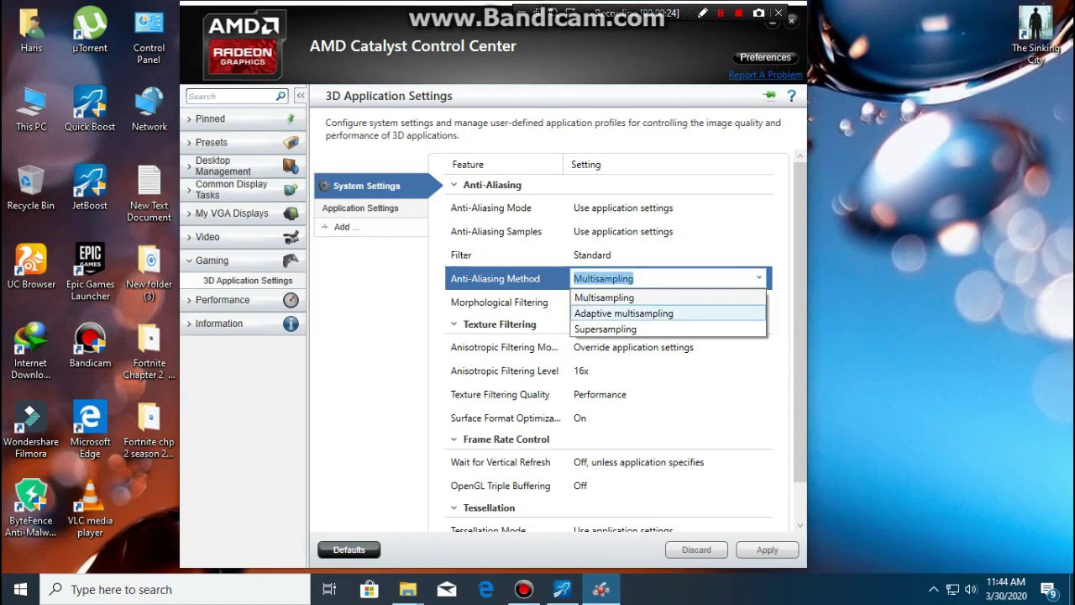
{"action": "left_click", "coordinate": [626, 297]}
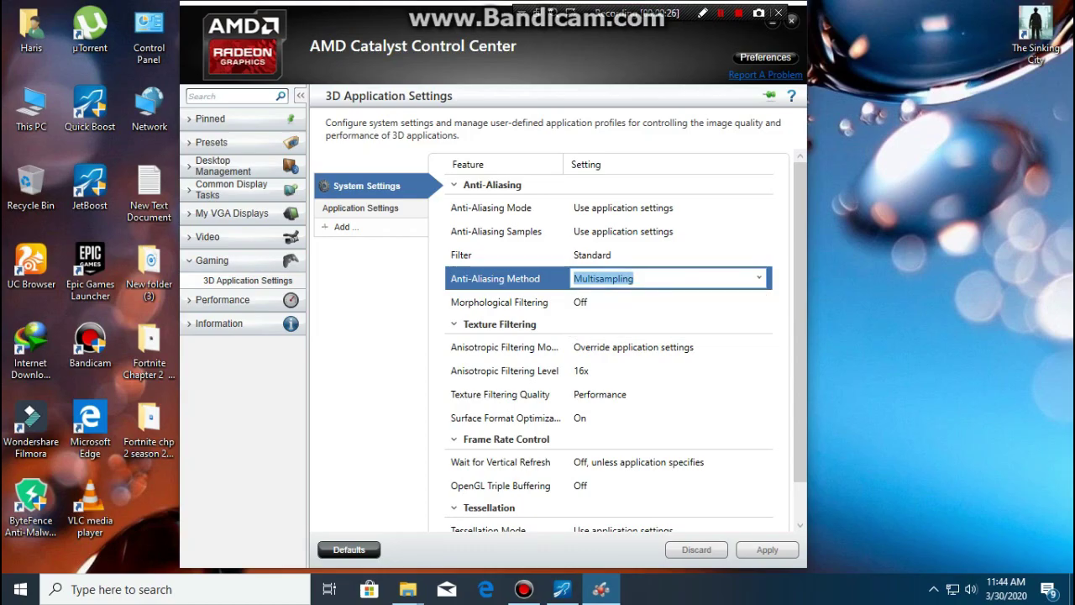
{"action": "left_click", "coordinate": [626, 303]}
{"action": "left_click", "coordinate": [758, 302]}
{"action": "left_click", "coordinate": [758, 301]}
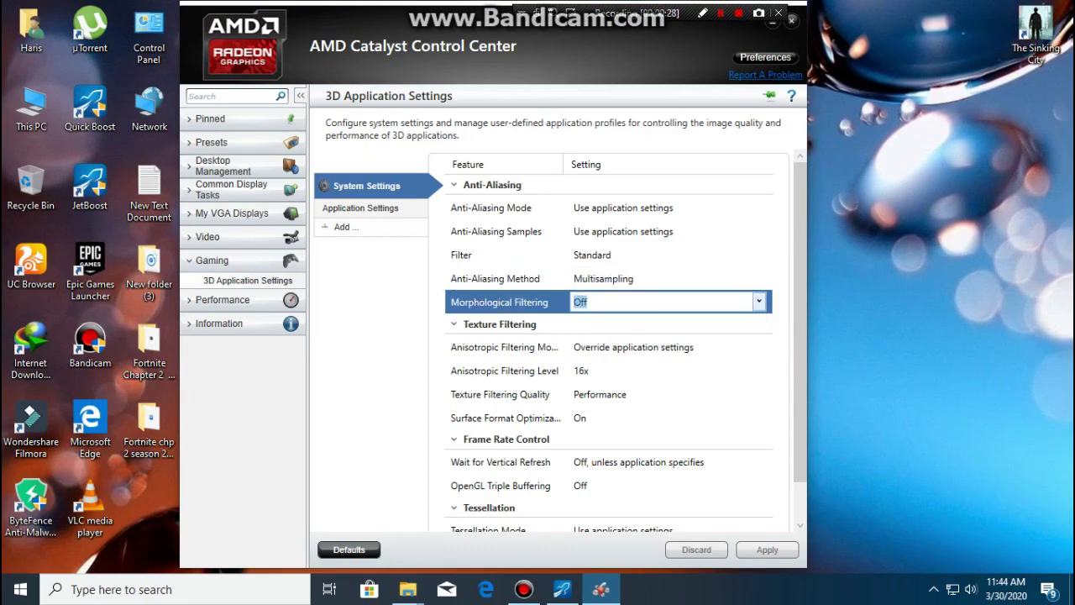
Set the anisotropic filtering level to 2x and the texture filtering quality to Performance.
{"action": "left_click", "coordinate": [758, 371]}
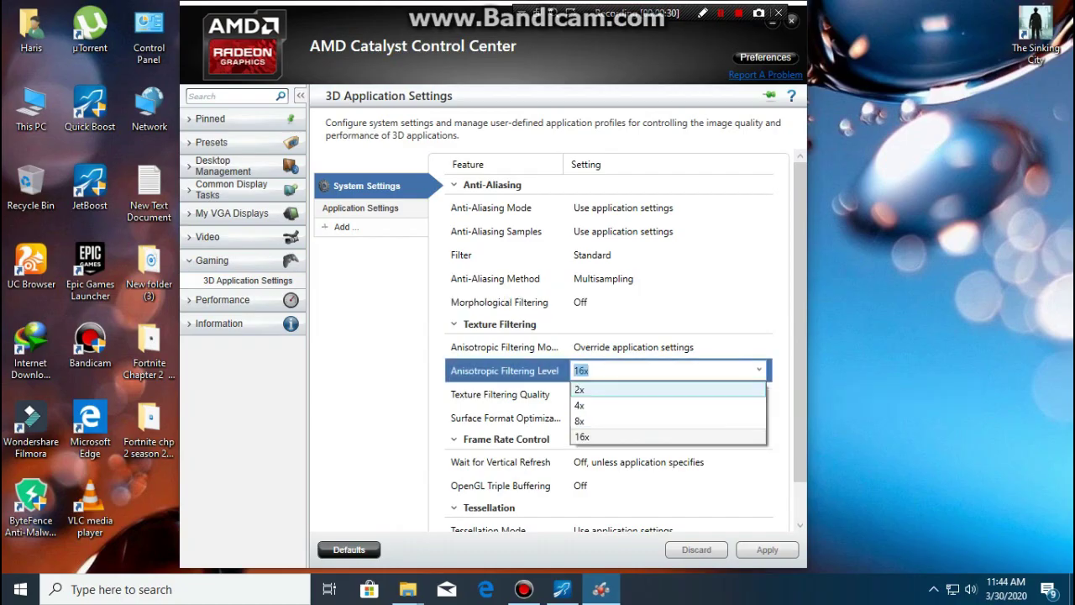
{"action": "left_click", "coordinate": [759, 370]}
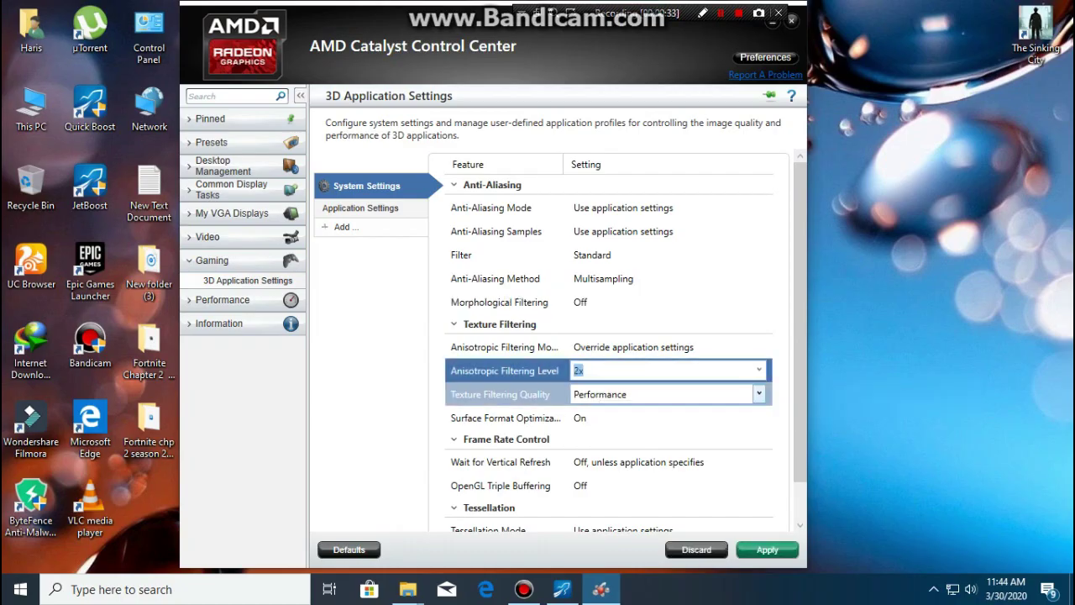
{"action": "left_click", "coordinate": [758, 394]}
{"action": "left_click", "coordinate": [600, 413]}
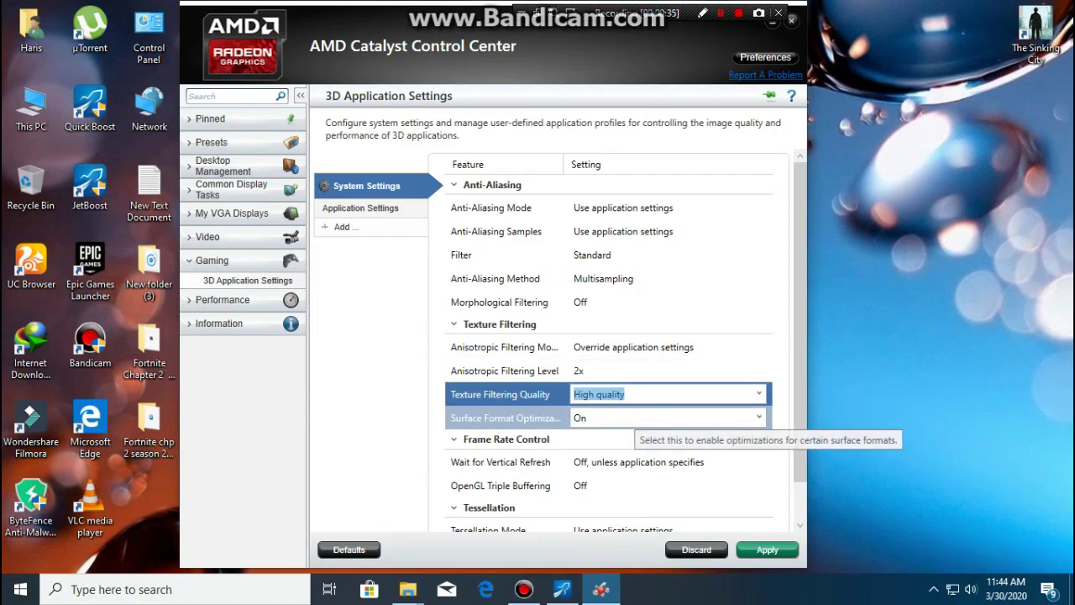
{"action": "left_click", "coordinate": [759, 394]}
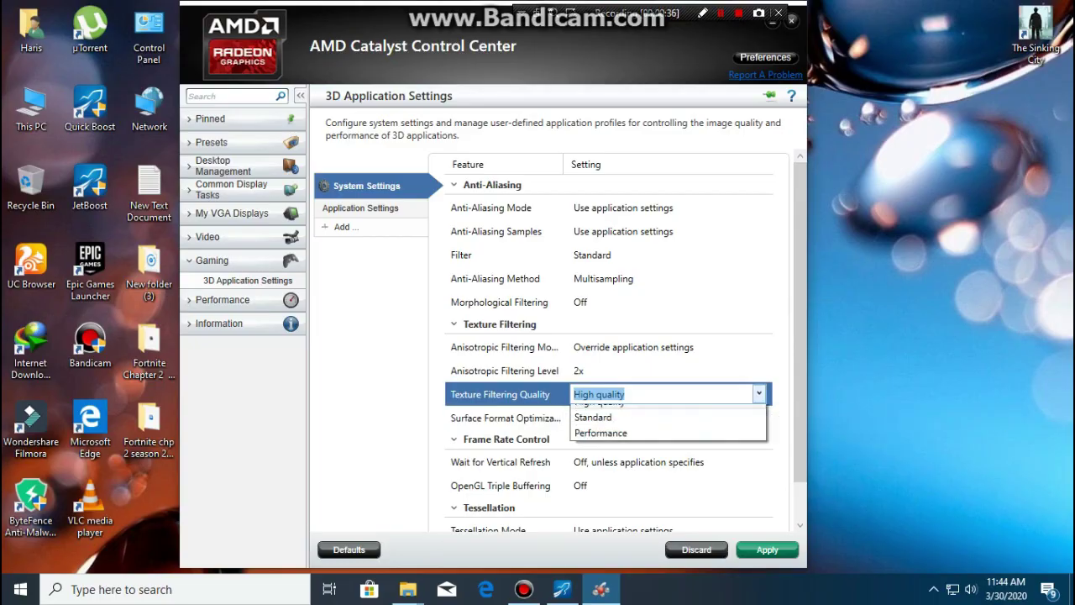
{"action": "left_click", "coordinate": [601, 444]}
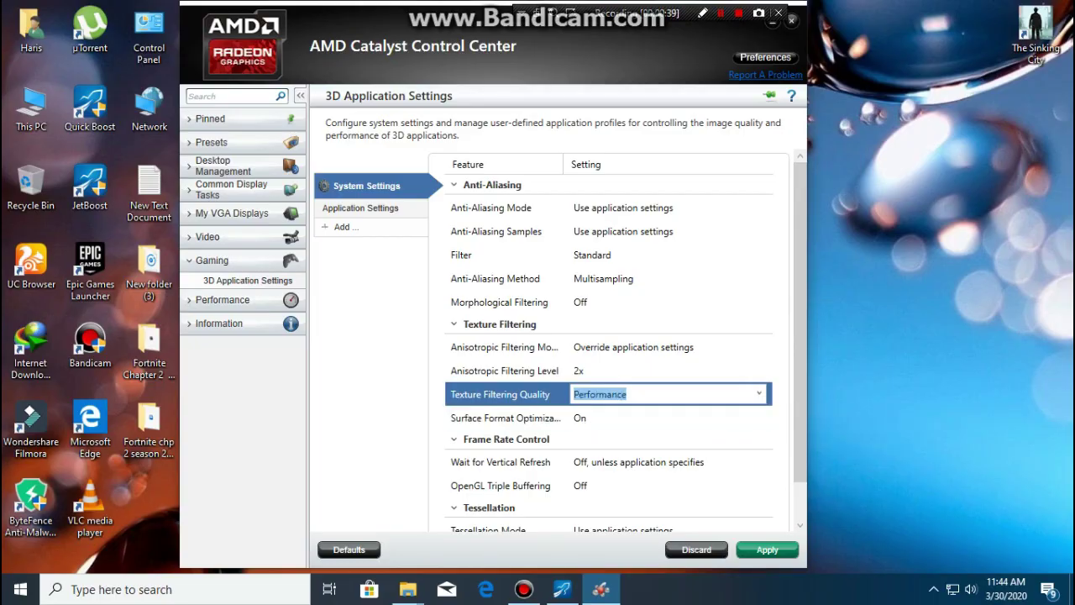
Turn surface format optimization Off and OpenGL triple buffering On.
{"action": "left_click", "coordinate": [759, 417]}
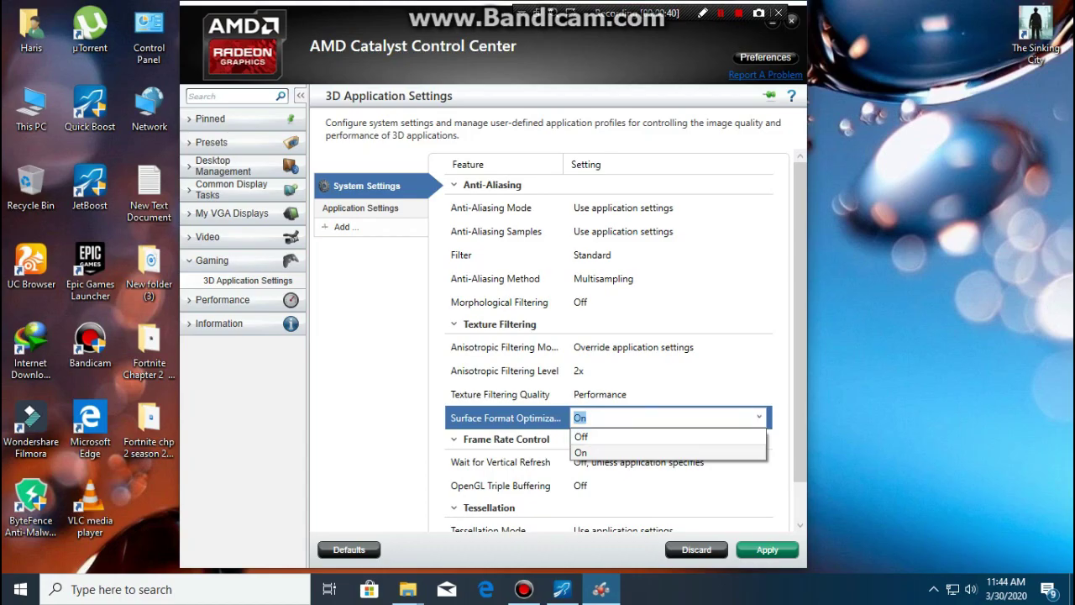
{"action": "left_click", "coordinate": [581, 436]}
{"action": "scroll", "coordinate": [588, 454], "scroll_direction": "down", "scroll_amount": 1}
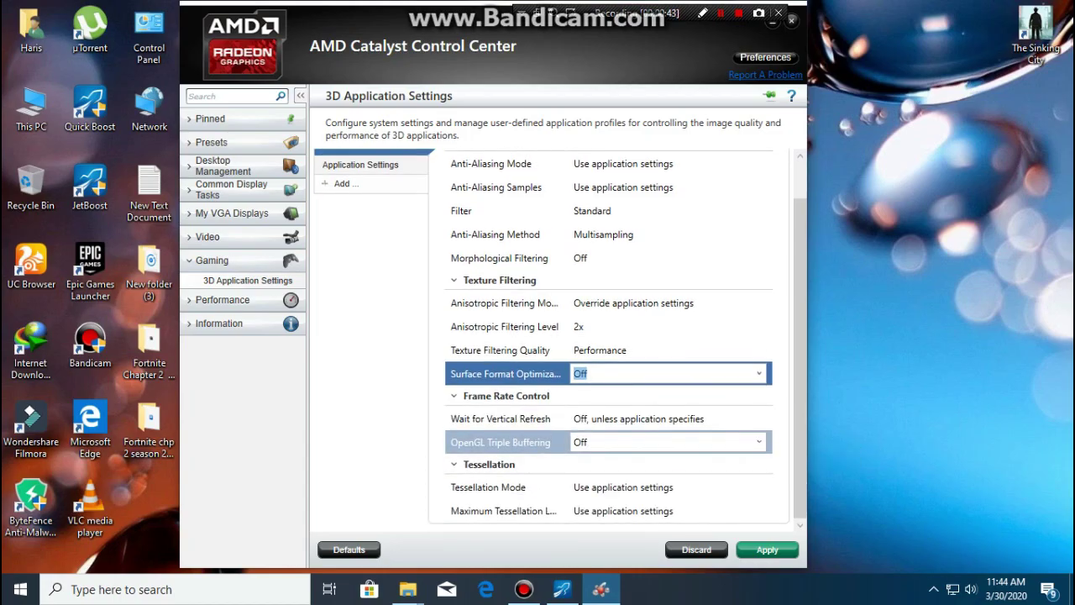
{"action": "left_click", "coordinate": [758, 442]}
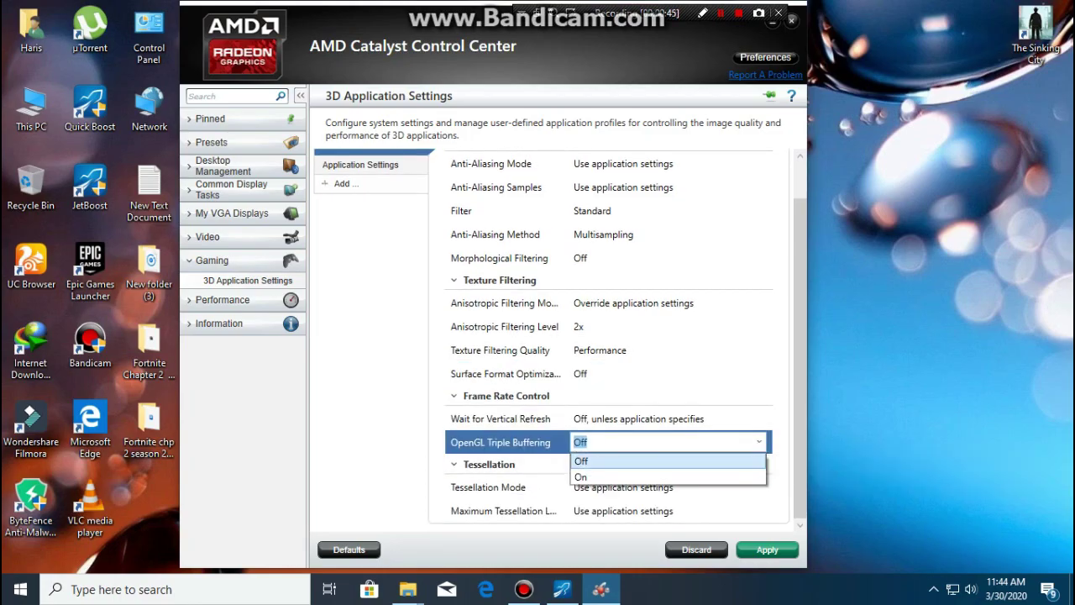
{"action": "left_click", "coordinate": [605, 475]}
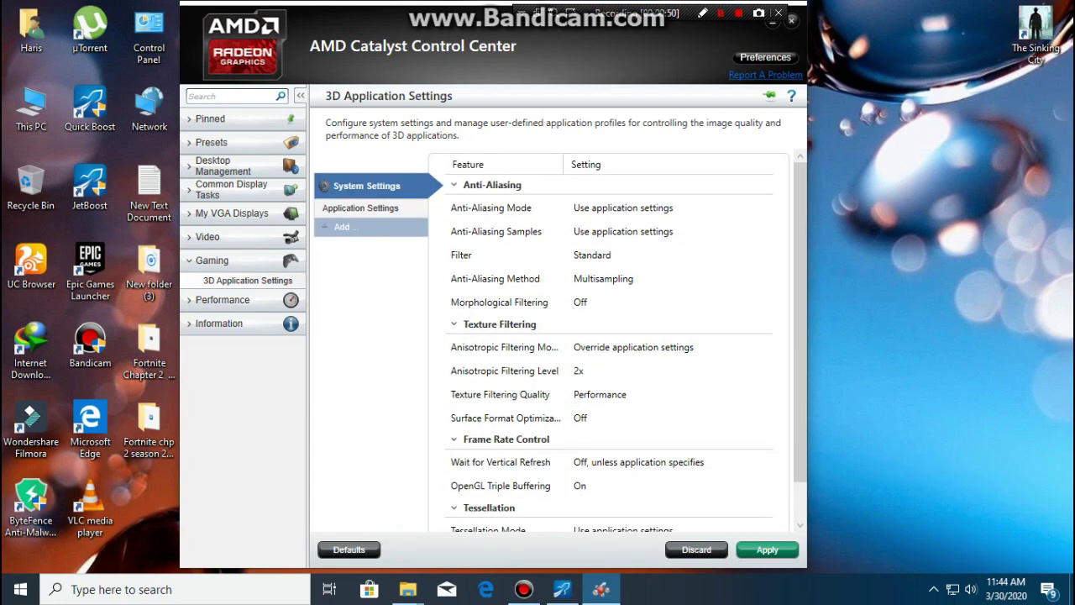
{"action": "left_click", "coordinate": [346, 228]}
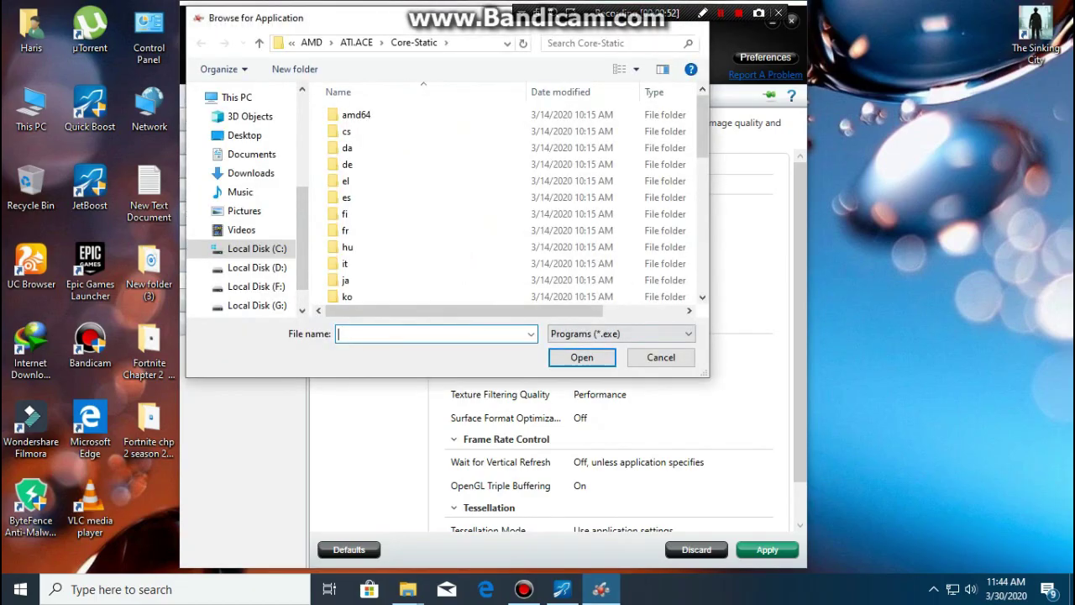
{"action": "scroll", "coordinate": [436, 164], "scroll_direction": "down", "scroll_amount": 5}
{"action": "left_click_drag", "start_coordinate": [404, 18], "coordinate": [393, 67]}
{"action": "left_click", "coordinate": [686, 67]}
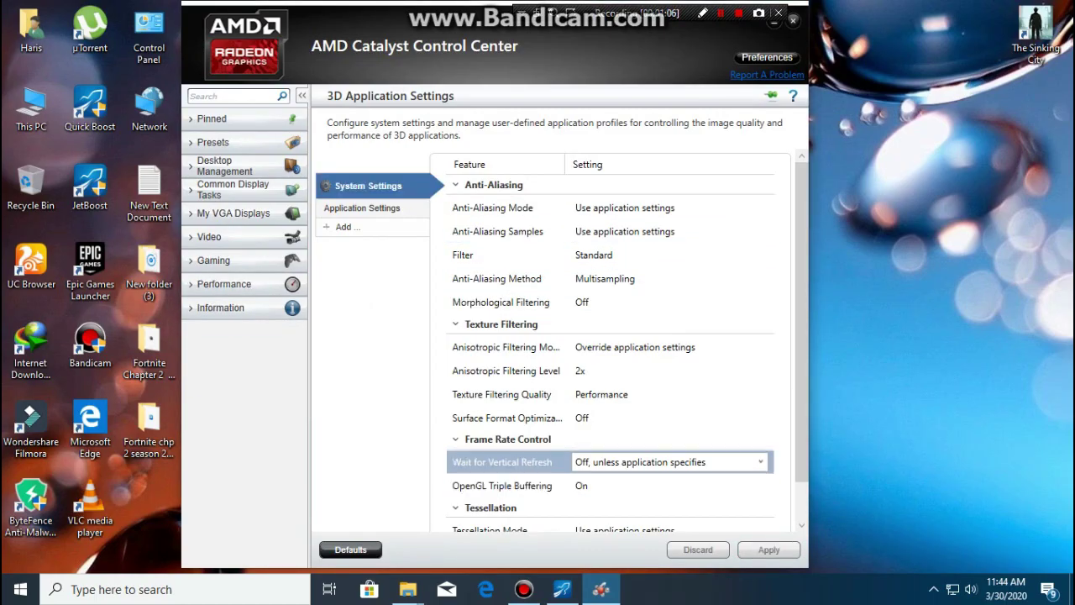
Close AMD Catalyst Control Center and refresh the desktop.
{"action": "mouse_move", "coordinate": [553, 35]}
{"action": "left_mouse_down"}
{"action": "mouse_move", "coordinate": [548, 17]}
{"action": "mouse_move", "coordinate": [546, 36]}
{"action": "left_mouse_up"}
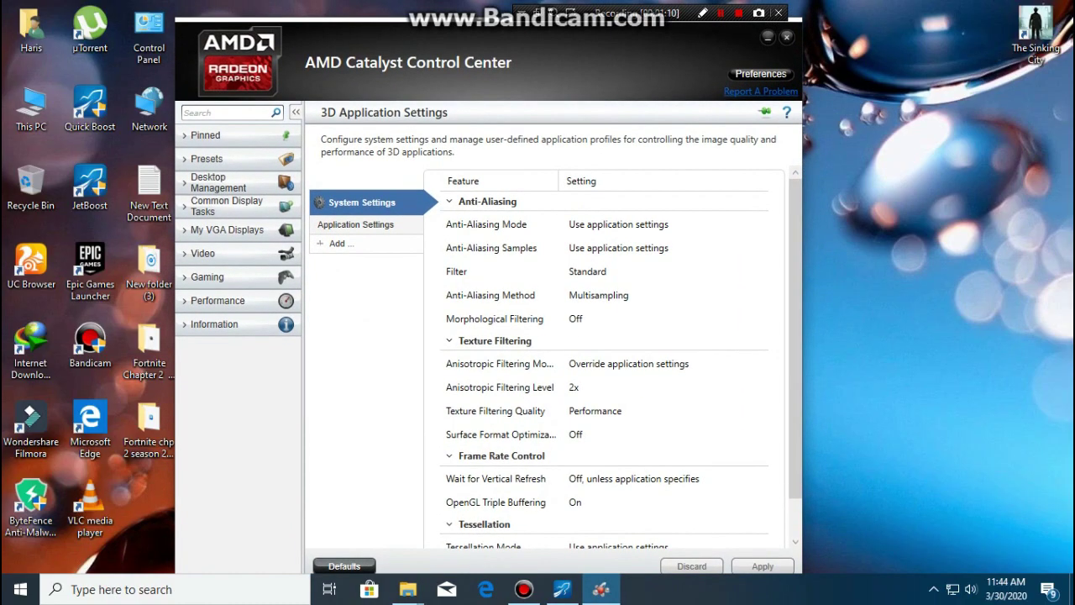
{"action": "left_click", "coordinate": [786, 37]}
{"action": "right_click", "coordinate": [552, 277]}
{"action": "left_click", "coordinate": [588, 352]}
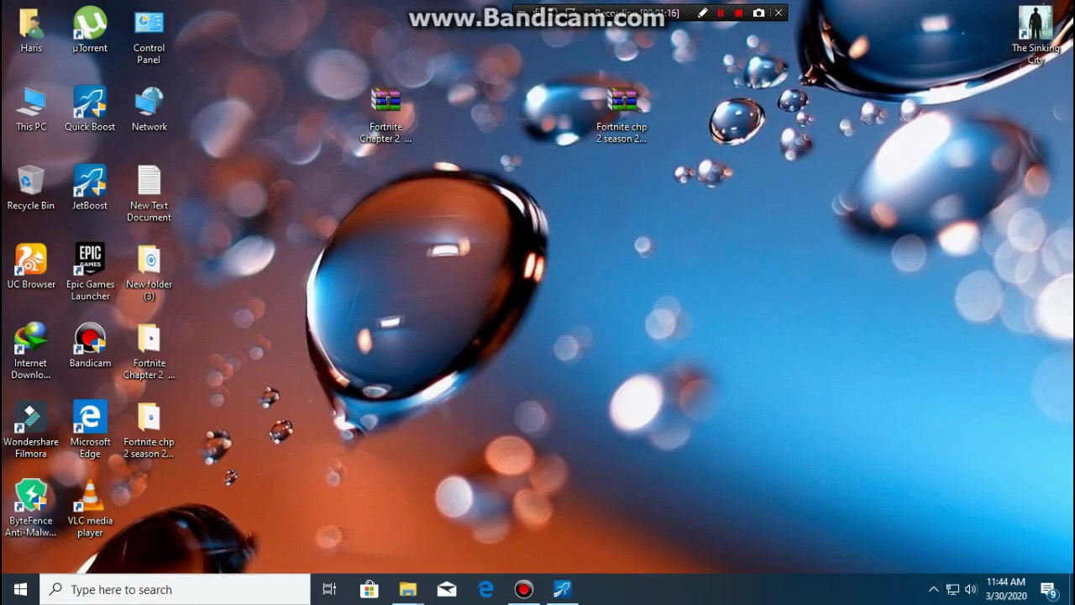
Open the %temp% folder, delete all its contents while skipping every file in use, and close the folder.
{"action": "key", "text": "super+r"}
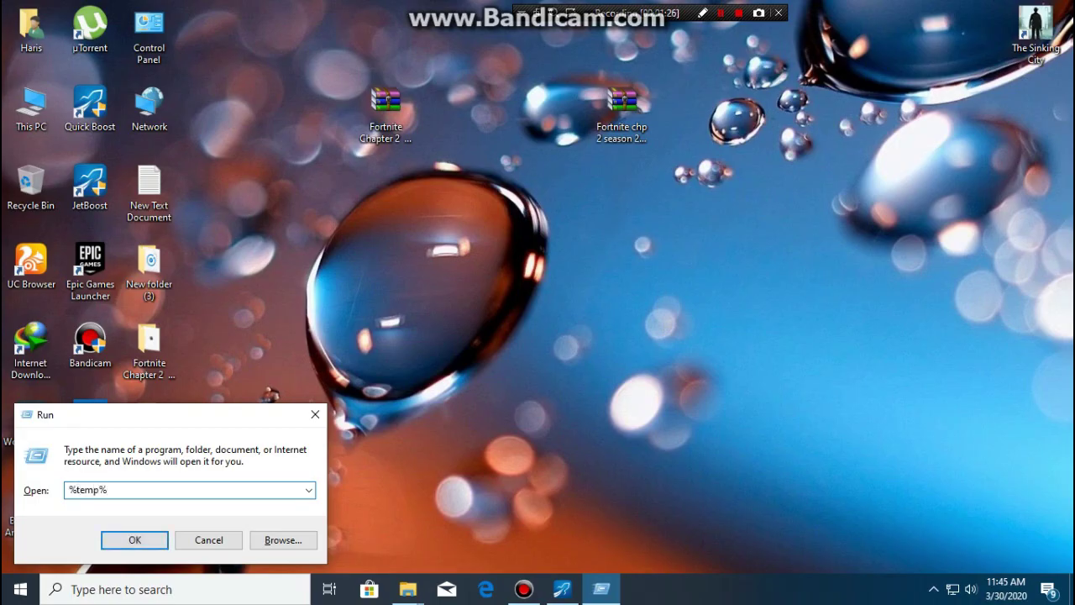
{"action": "key", "text": "Return"}
{"action": "key", "text": "ctrl+a"}
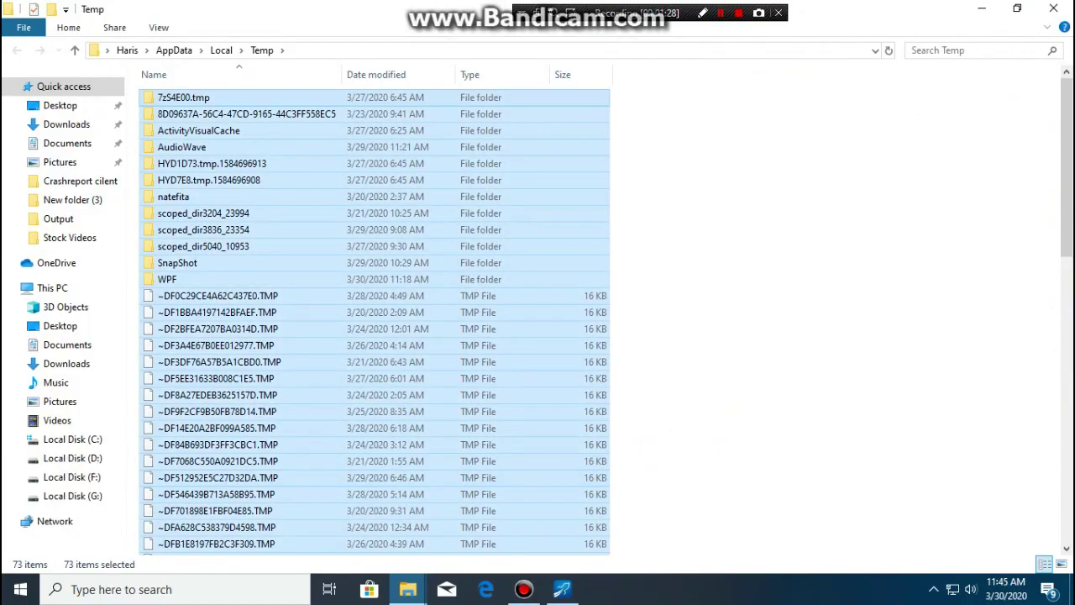
{"action": "key", "text": "Delete"}
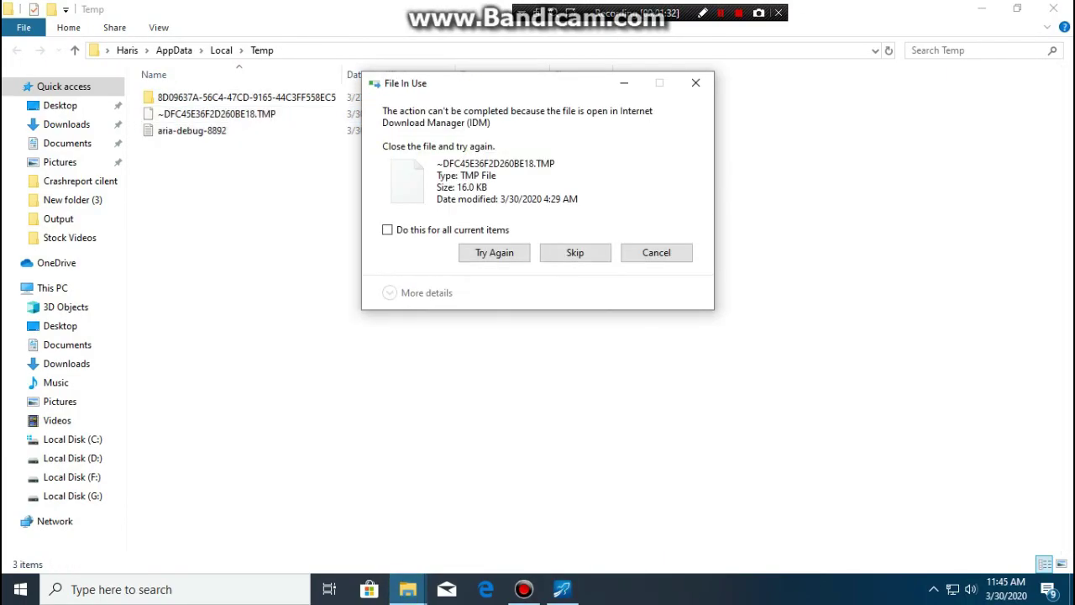
{"action": "left_click", "coordinate": [387, 229]}
{"action": "left_click", "coordinate": [575, 252]}
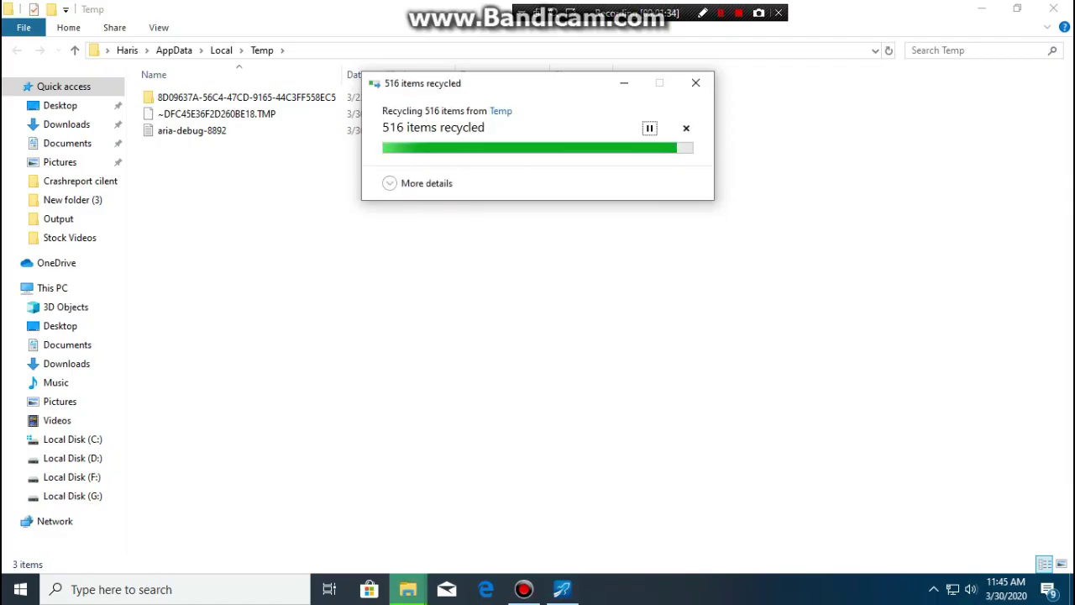
{"action": "left_click", "coordinate": [1053, 8]}
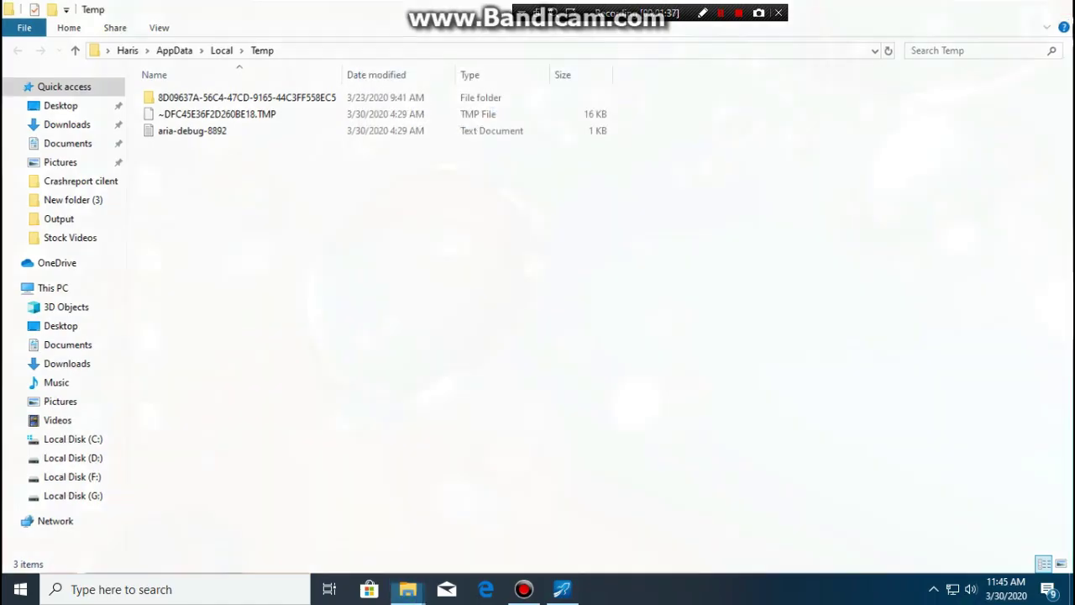
Open the prefetch folder, delete all its files while skipping those in use, then close it and refresh the desktop.
{"action": "key", "text": "super+r"}
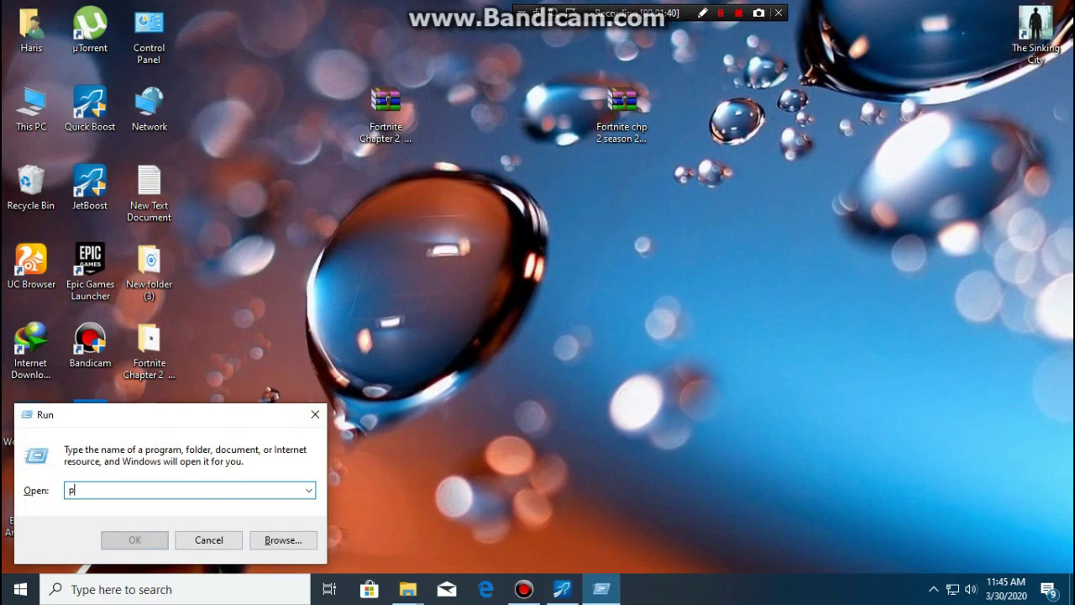
{"action": "type", "text": "prefetch"}
{"action": "key", "text": "Return"}
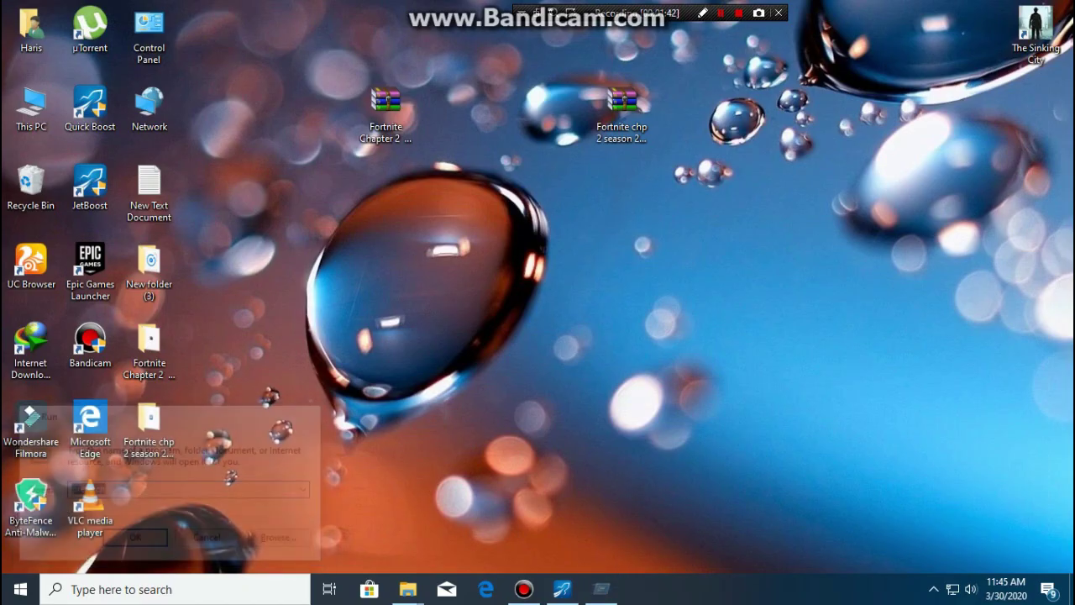
{"action": "key", "text": "Return"}
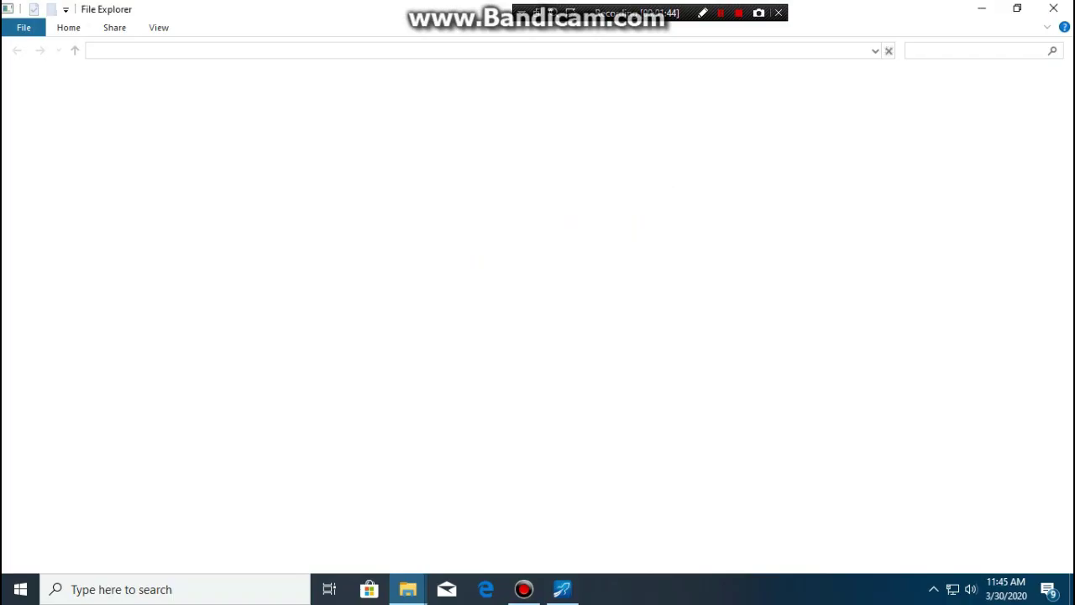
{"action": "key", "text": "ctrl+a"}
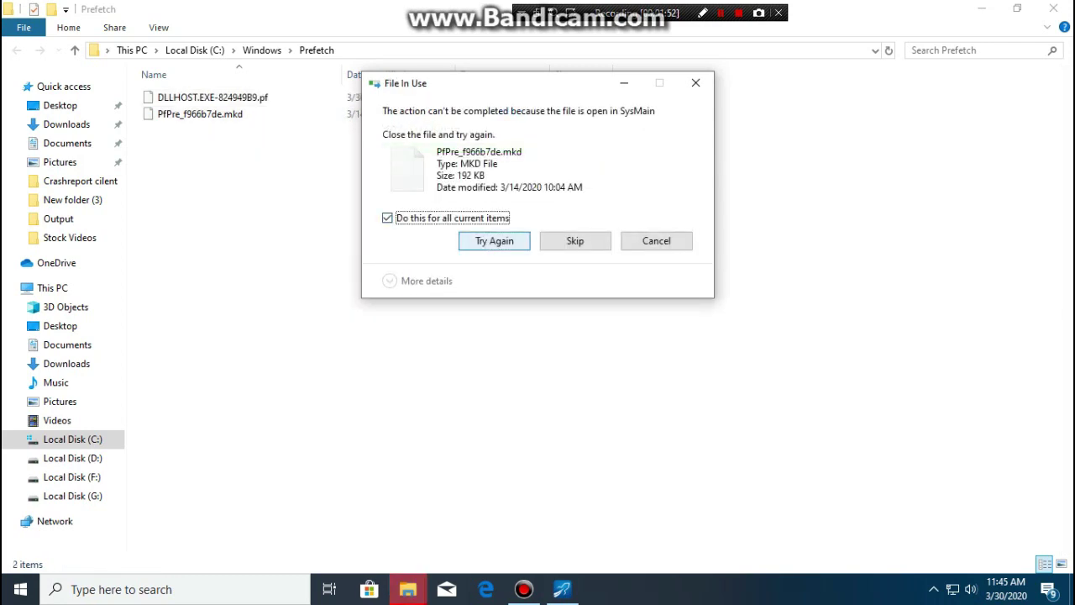
{"action": "left_click", "coordinate": [575, 241]}
{"action": "left_click", "coordinate": [1053, 8]}
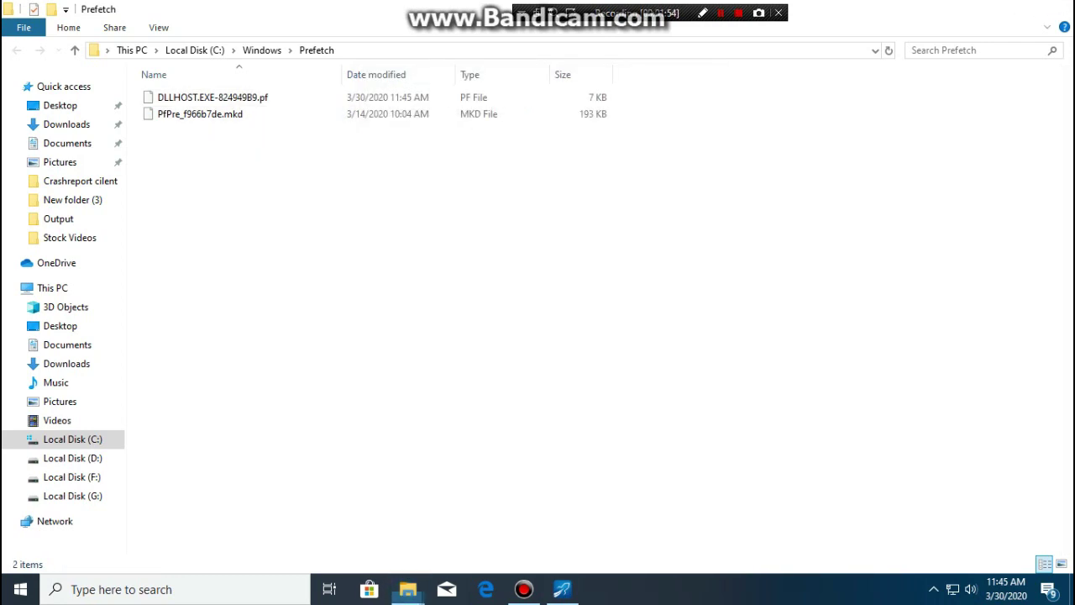
{"action": "right_click", "coordinate": [487, 209]}
{"action": "left_click", "coordinate": [529, 278]}
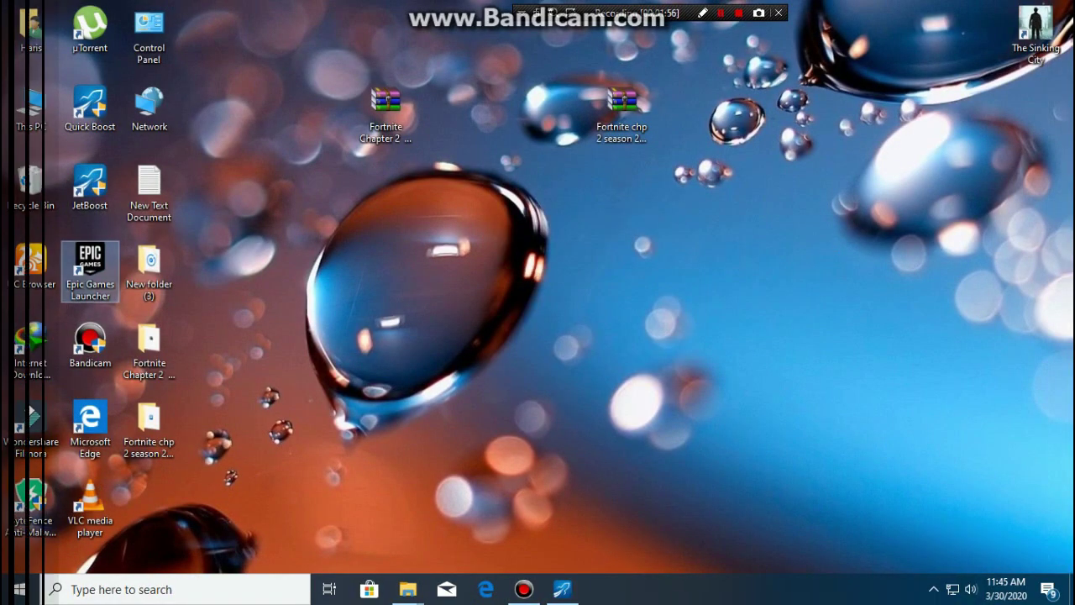